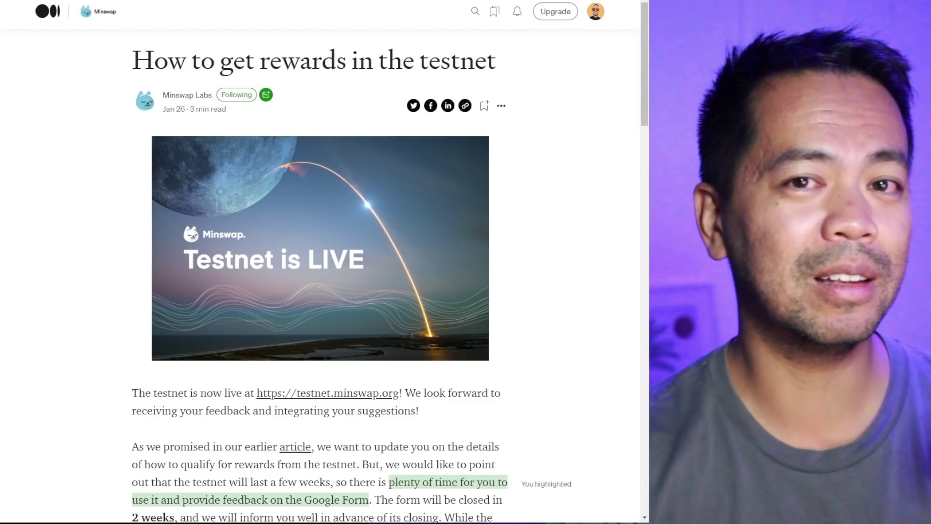
{"action": "scroll", "coordinate": [320, 262], "scroll_direction": "down", "scroll_amount": 5}
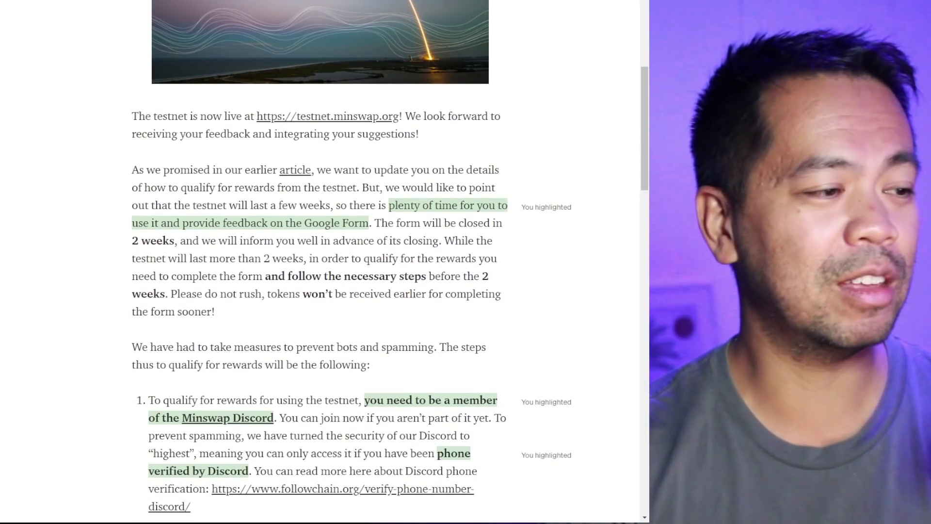
{"action": "scroll", "coordinate": [320, 262], "scroll_direction": "down", "scroll_amount": 1}
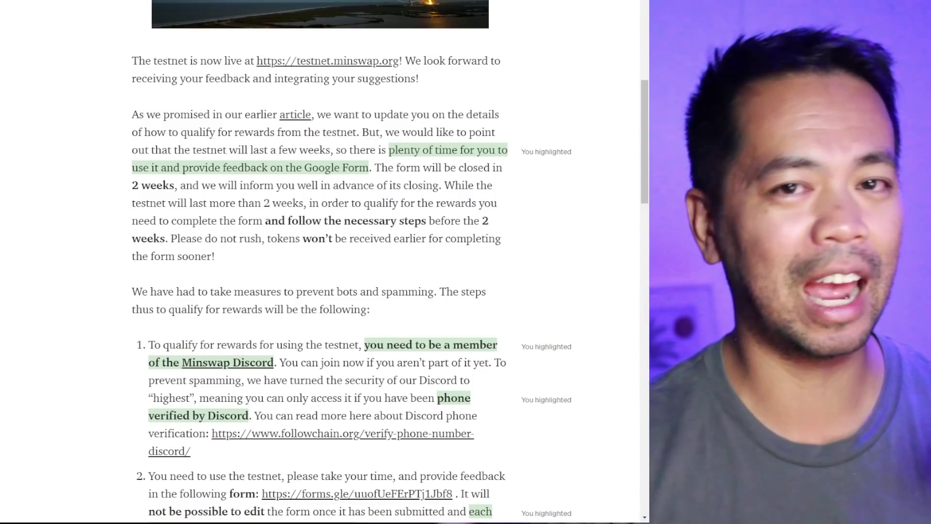
{"action": "scroll", "coordinate": [320, 262], "scroll_direction": "down", "scroll_amount": 3}
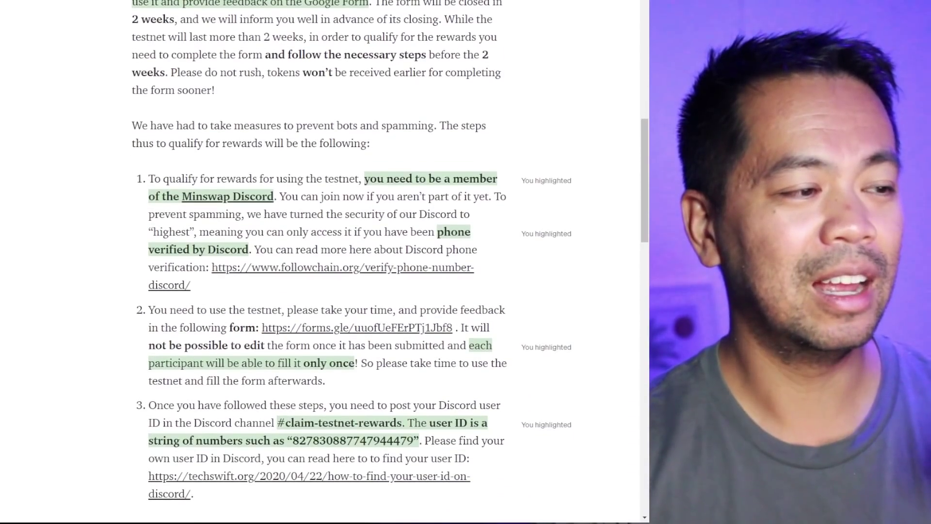
{"action": "scroll", "coordinate": [320, 262], "scroll_direction": "down", "scroll_amount": 2}
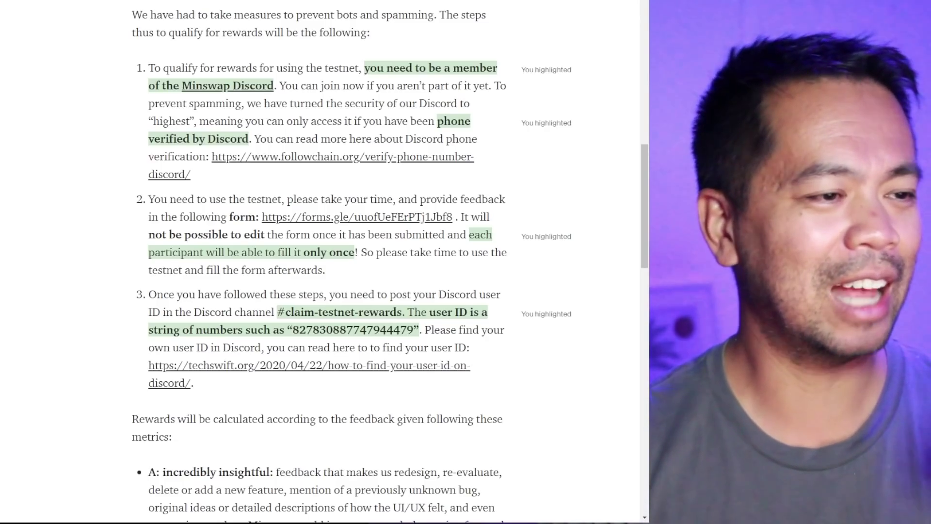
{"action": "scroll", "coordinate": [321, 262], "scroll_direction": "up", "scroll_amount": 1}
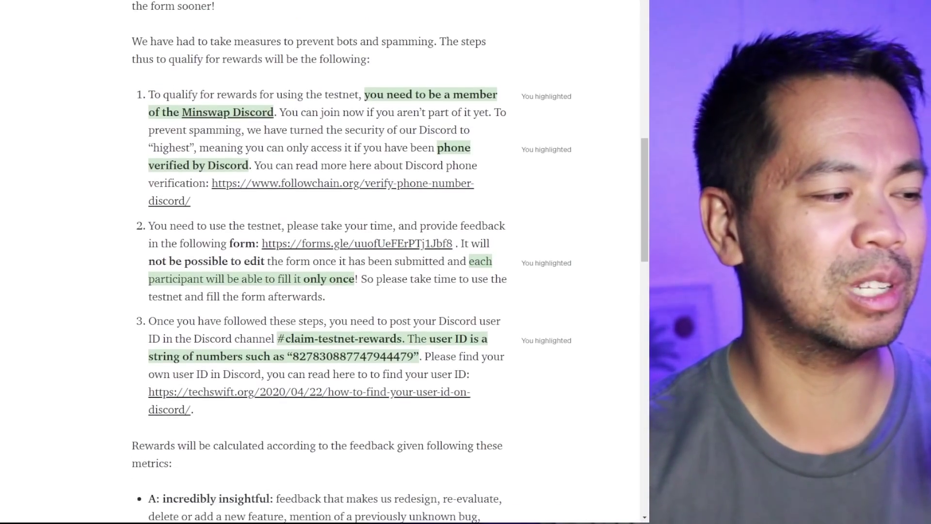
{"action": "scroll", "coordinate": [320, 262], "scroll_direction": "down", "scroll_amount": 4}
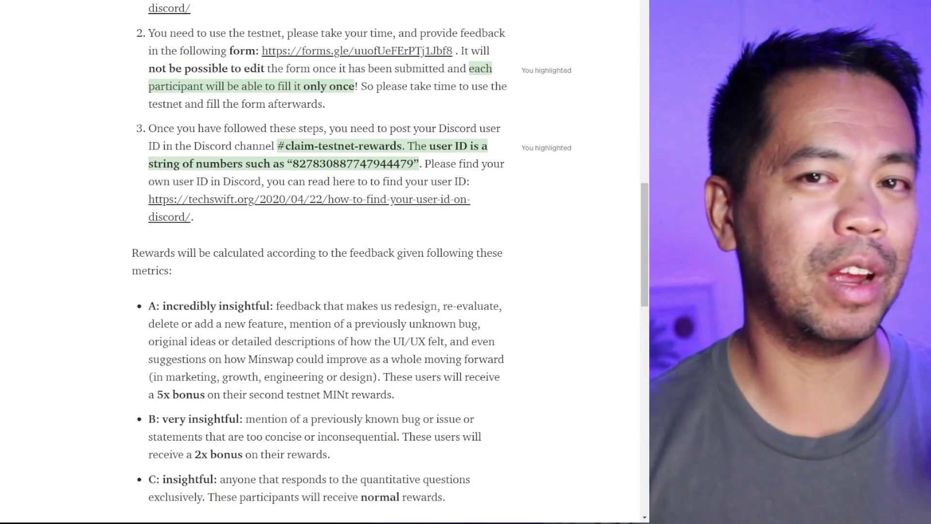
{"action": "left_click", "coordinate": [340, 155]}
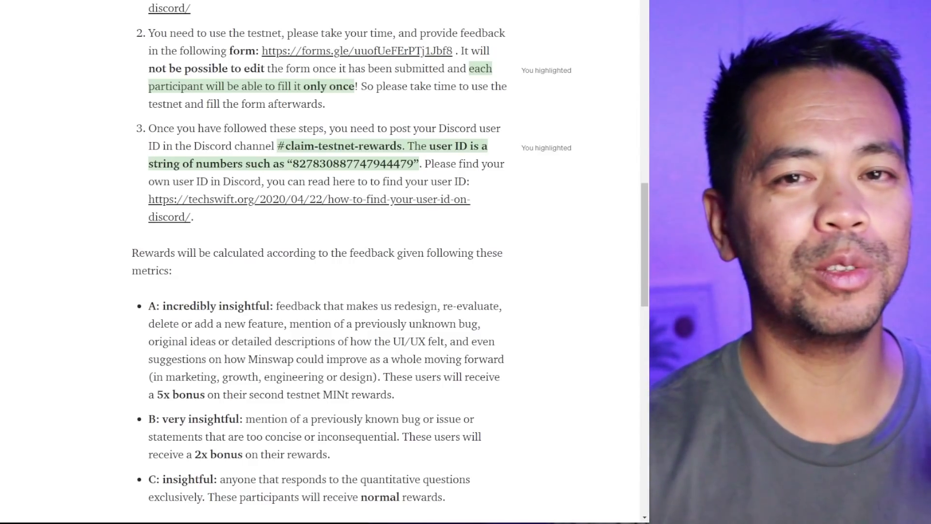
Scroll through the rest of the Medium rewards article to its end.
{"action": "scroll", "coordinate": [320, 262], "scroll_direction": "down", "scroll_amount": 5}
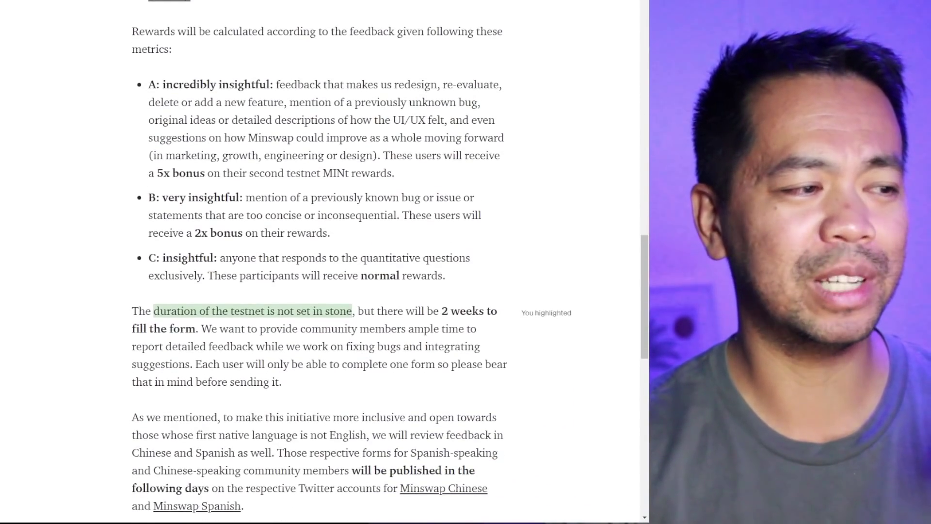
{"action": "scroll", "coordinate": [320, 262], "scroll_direction": "up", "scroll_amount": 2}
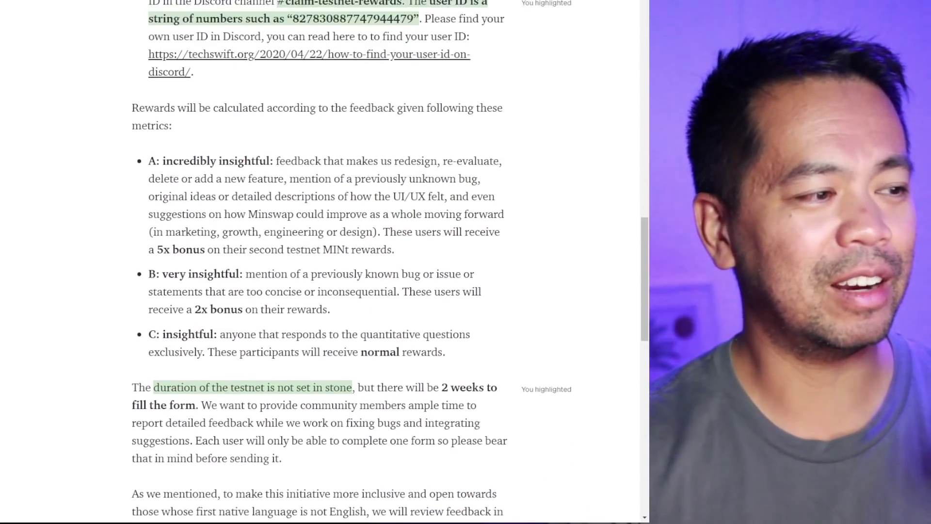
{"action": "scroll", "coordinate": [320, 262], "scroll_direction": "down", "scroll_amount": 2}
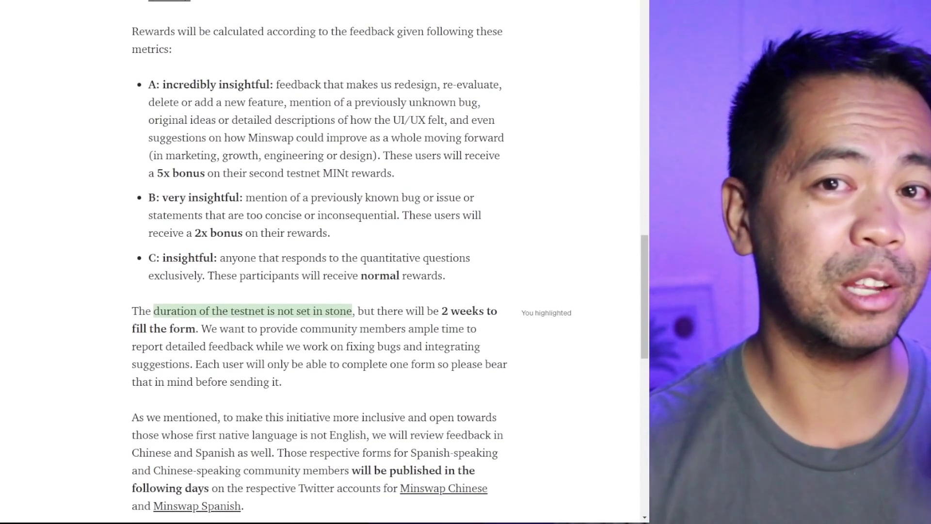
{"action": "scroll", "coordinate": [320, 262], "scroll_direction": "down", "scroll_amount": 3}
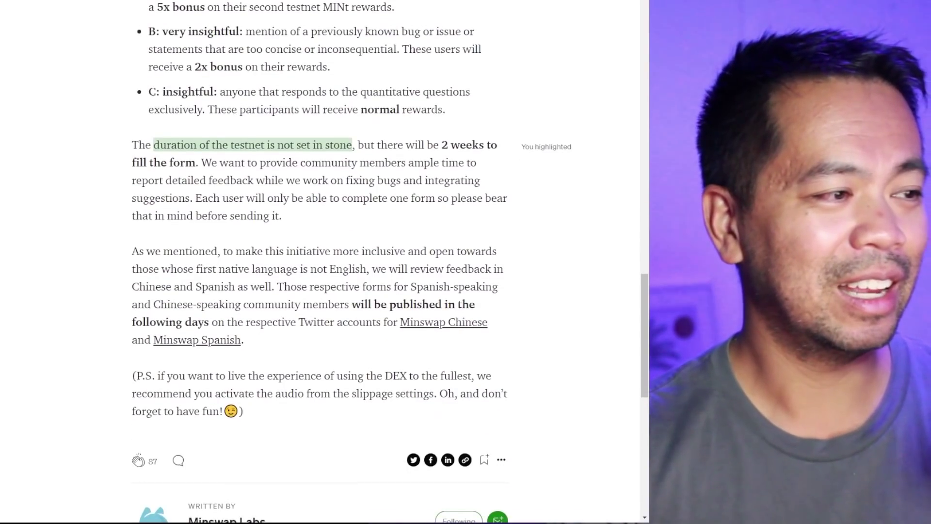
{"action": "scroll", "coordinate": [320, 262], "scroll_direction": "down", "scroll_amount": 1}
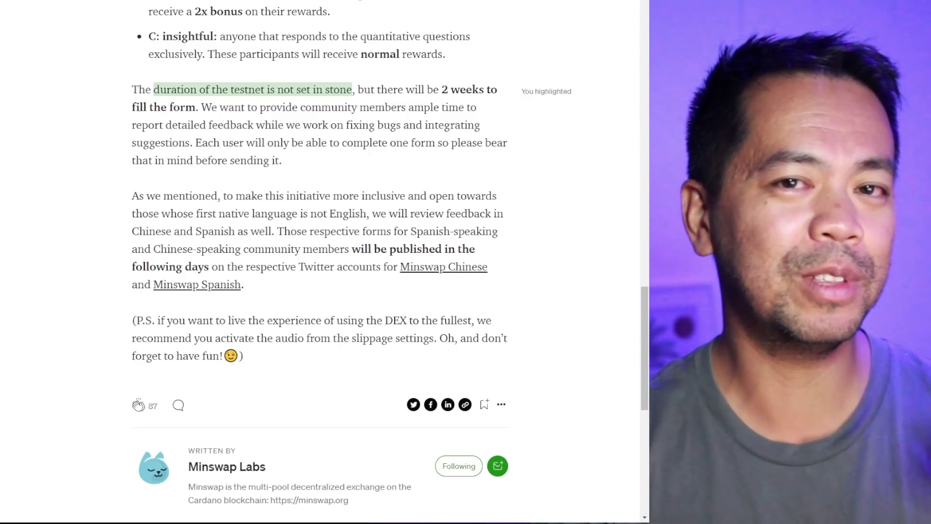
{"action": "scroll", "coordinate": [320, 262], "scroll_direction": "up", "scroll_amount": 5}
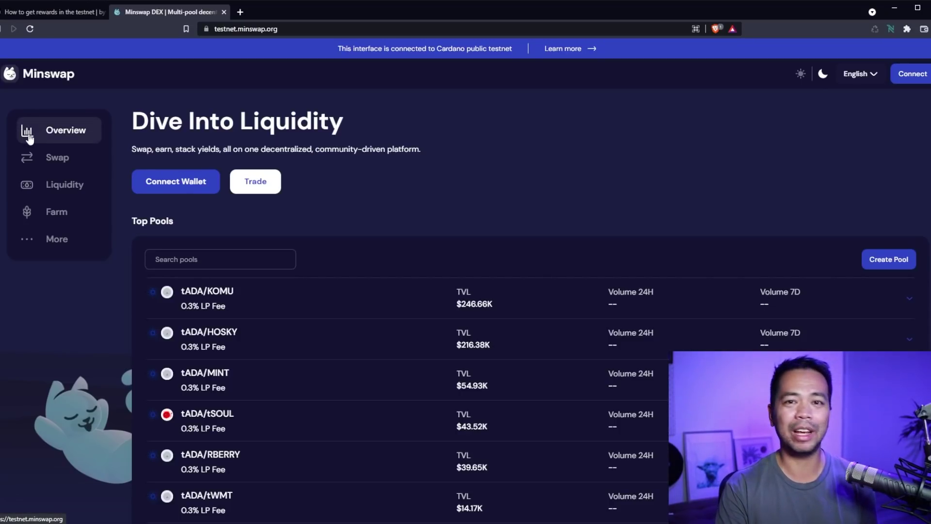
{"action": "left_click", "coordinate": [49, 162]}
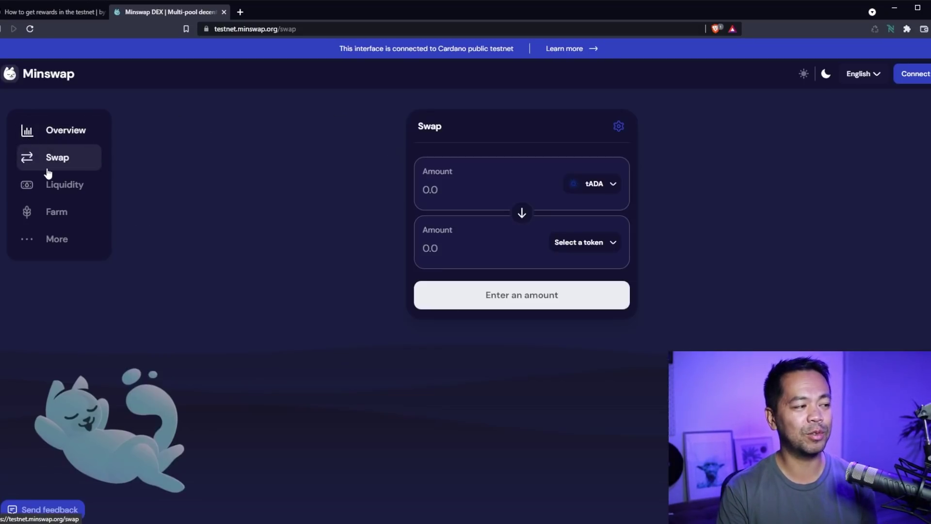
{"action": "left_click", "coordinate": [61, 196]}
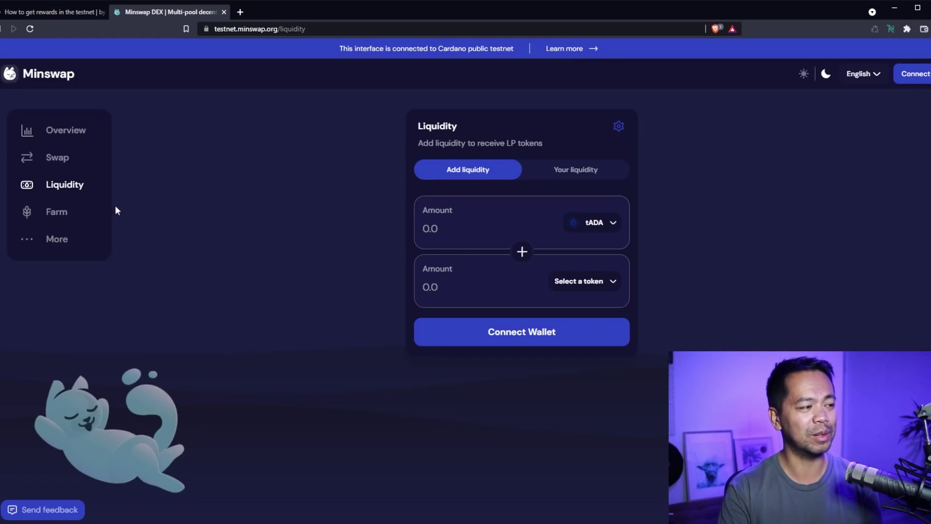
{"action": "left_click", "coordinate": [77, 136]}
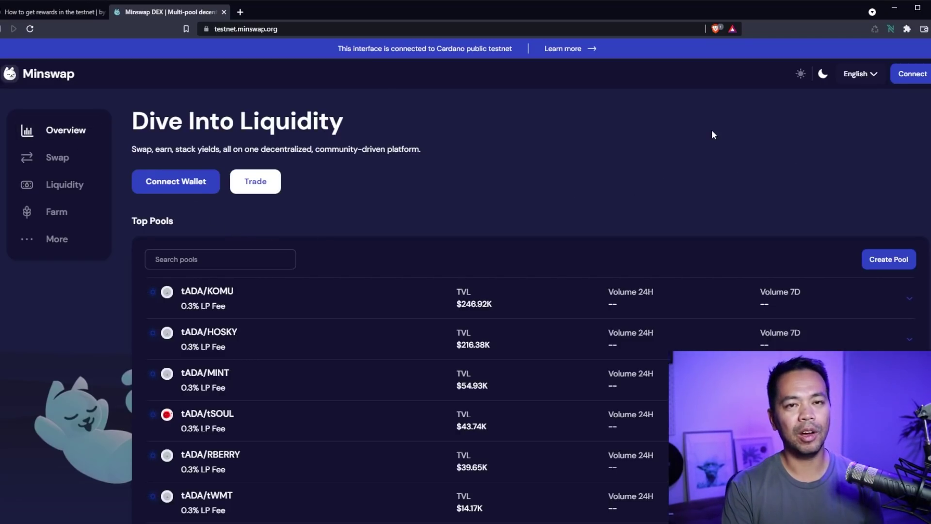
{"action": "scroll", "coordinate": [730, 141], "scroll_direction": "down", "scroll_amount": 1}
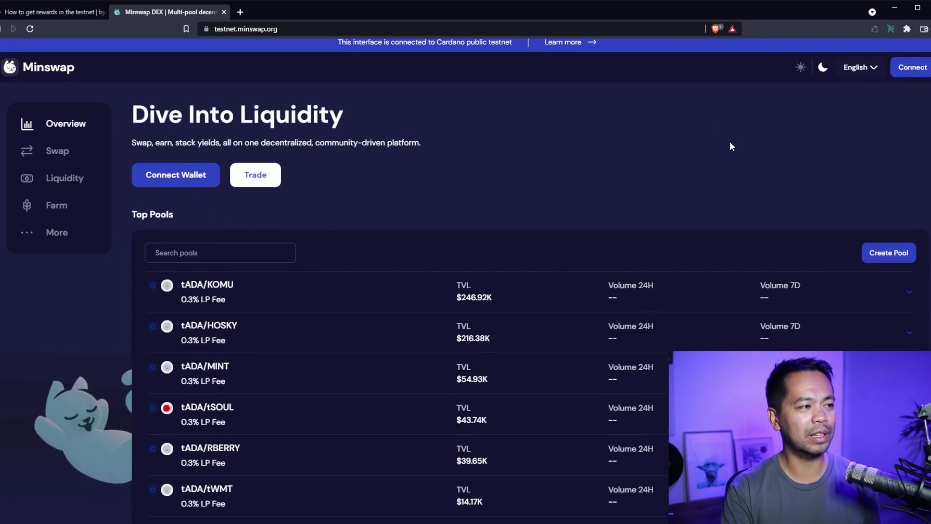
{"action": "scroll", "coordinate": [751, 122], "scroll_direction": "up", "scroll_amount": 1}
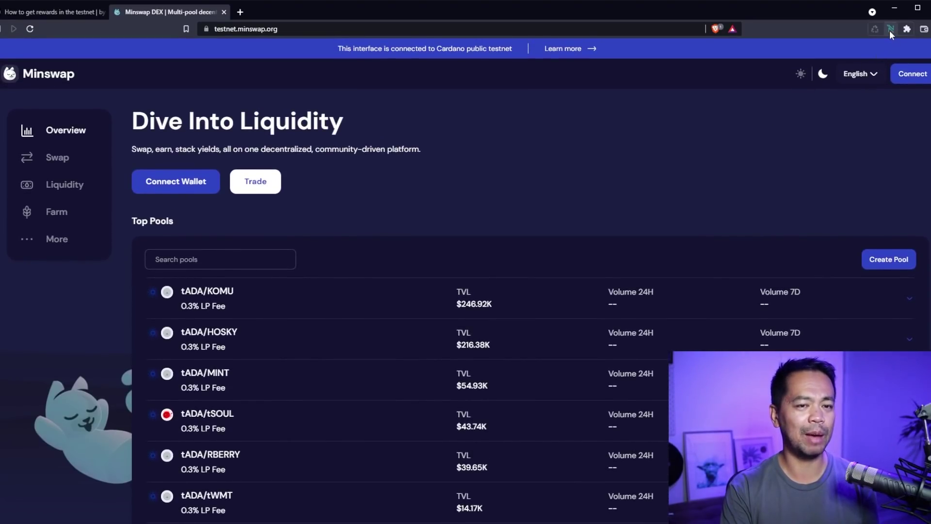
{"action": "left_click", "coordinate": [890, 30]}
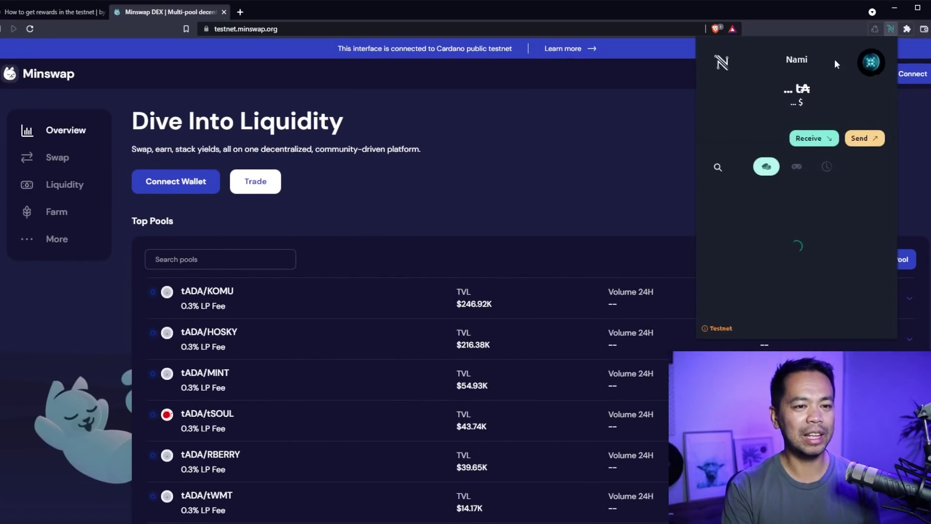
{"action": "left_click", "coordinate": [871, 63]}
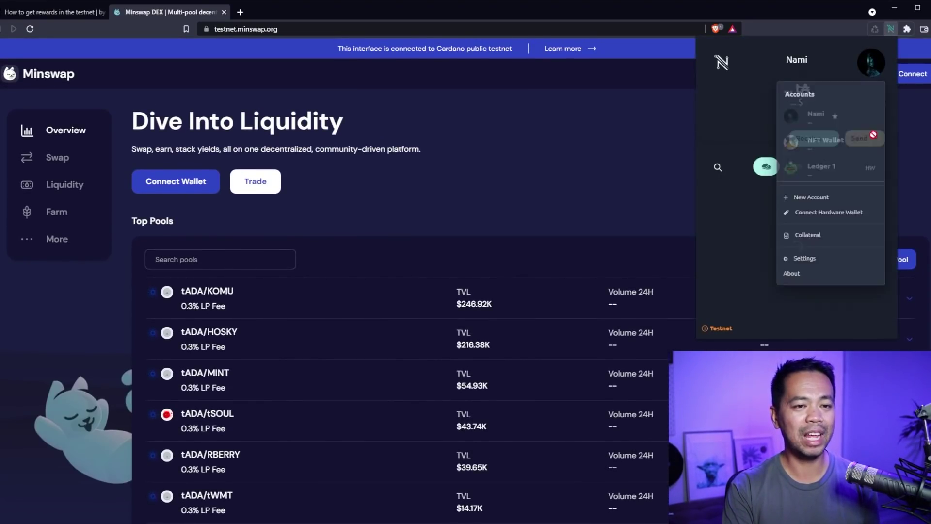
{"action": "left_click", "coordinate": [823, 265]}
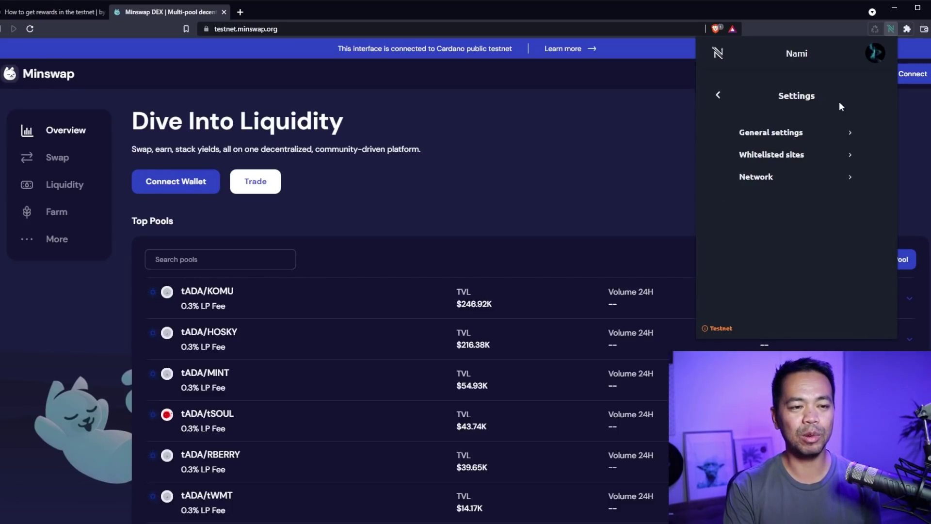
{"action": "left_click", "coordinate": [787, 177]}
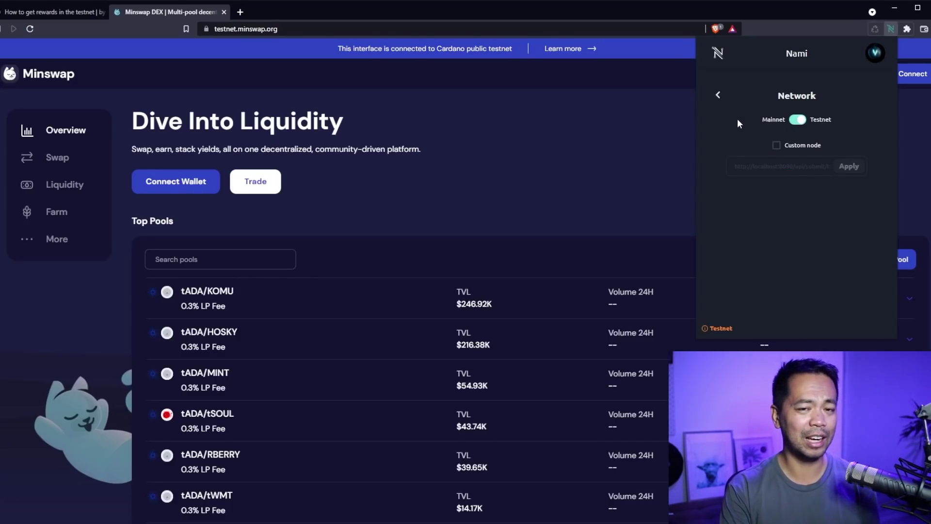
{"action": "left_click", "coordinate": [720, 94]}
{"action": "left_click", "coordinate": [720, 94]}
Reconnect the Nami wallet to Minswap and grant the site access.
{"action": "left_click", "coordinate": [636, 112]}
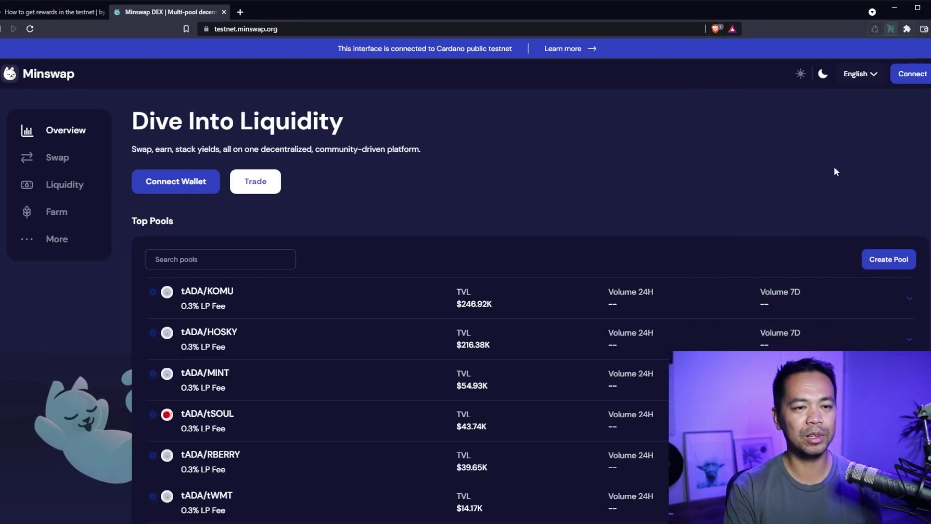
{"action": "left_click", "coordinate": [923, 84]}
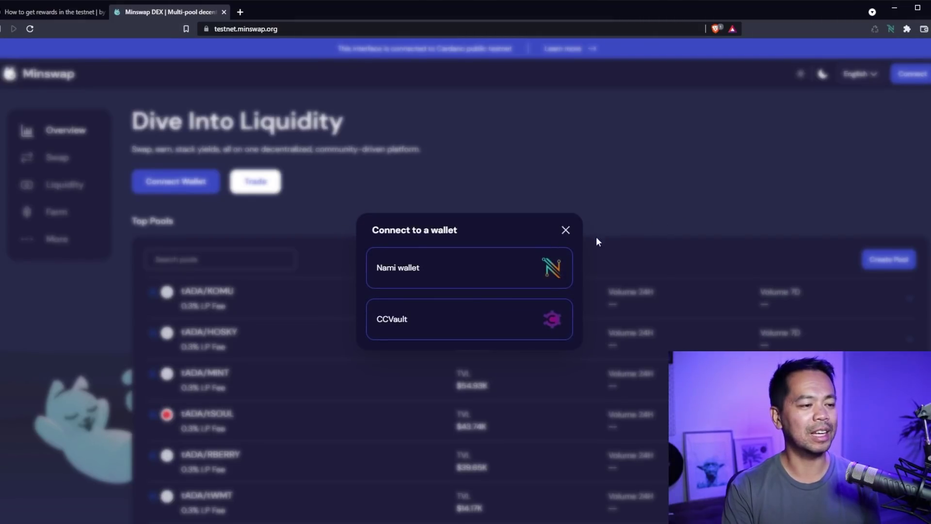
{"action": "left_click", "coordinate": [482, 272]}
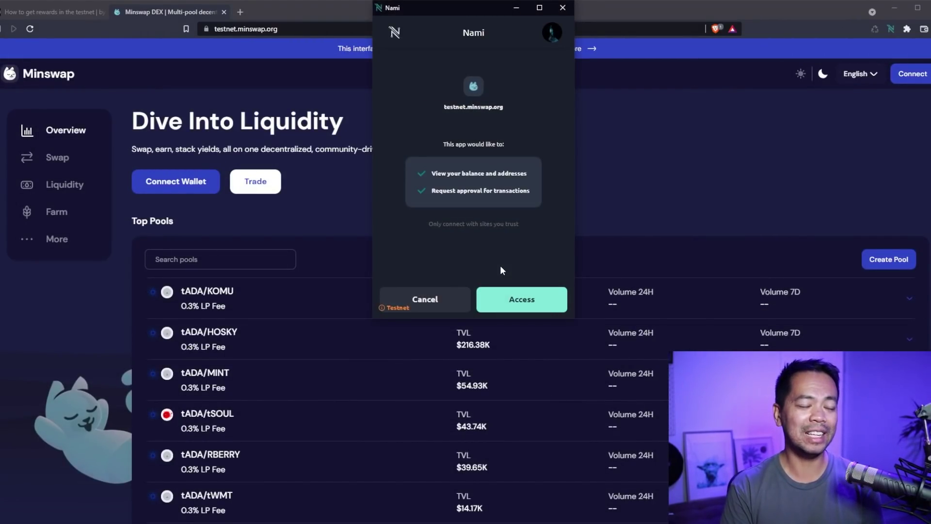
{"action": "left_click", "coordinate": [520, 302]}
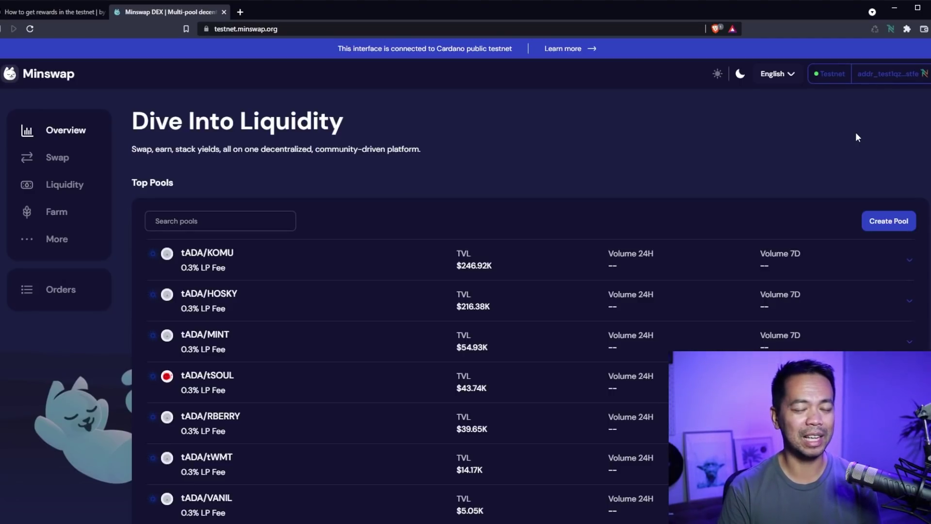
Review the token list in Your Funds, then go to the faucet via Request tADA.
{"action": "left_click", "coordinate": [882, 77]}
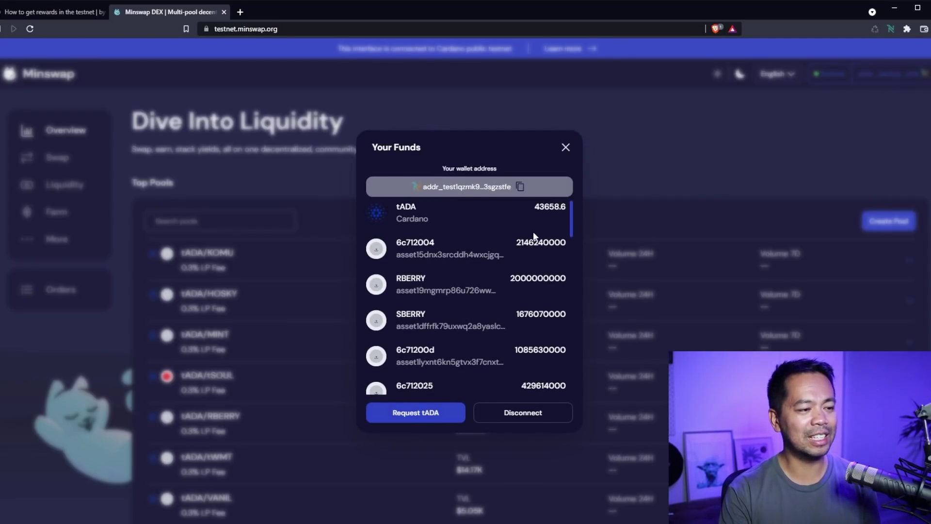
{"action": "scroll", "coordinate": [533, 232], "scroll_direction": "down", "scroll_amount": 6}
{"action": "scroll", "coordinate": [533, 244], "scroll_direction": "down", "scroll_amount": 10}
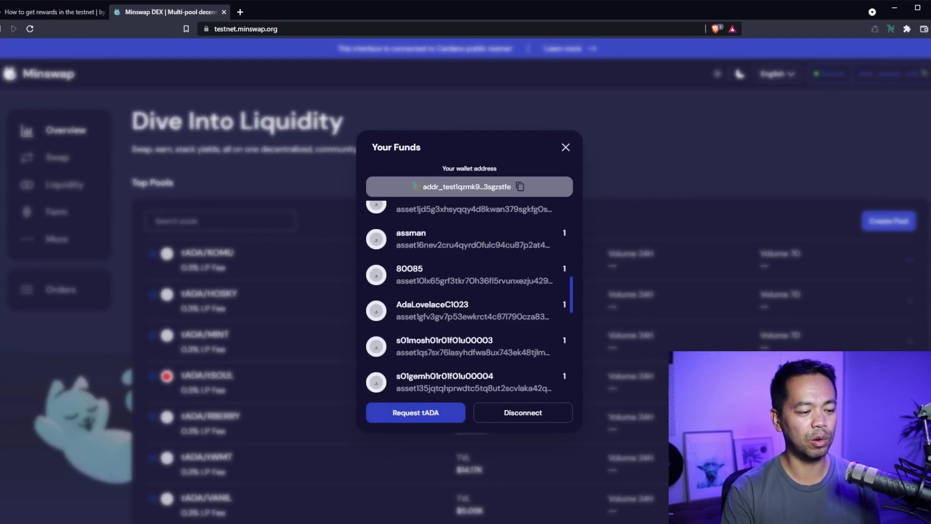
{"action": "scroll", "coordinate": [533, 273], "scroll_direction": "up", "scroll_amount": 5}
{"action": "scroll", "coordinate": [531, 272], "scroll_direction": "up", "scroll_amount": 10}
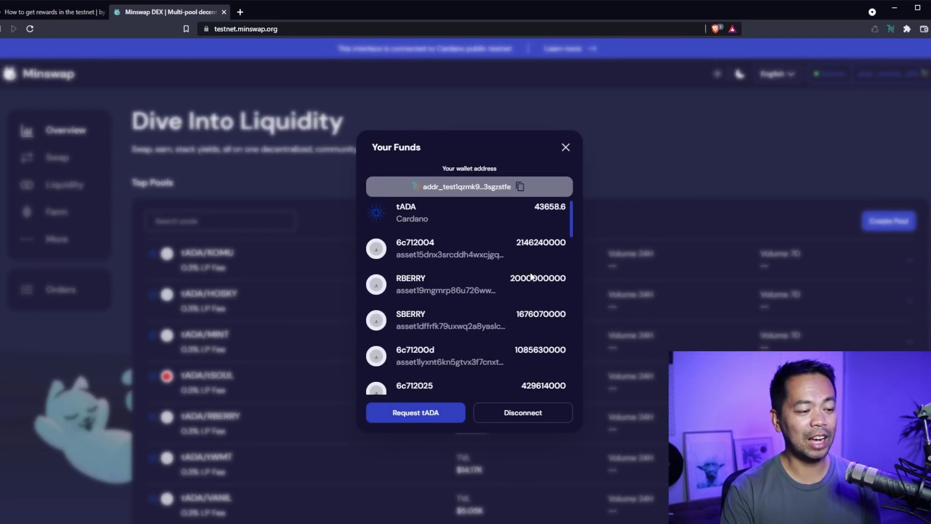
{"action": "left_click", "coordinate": [420, 413]}
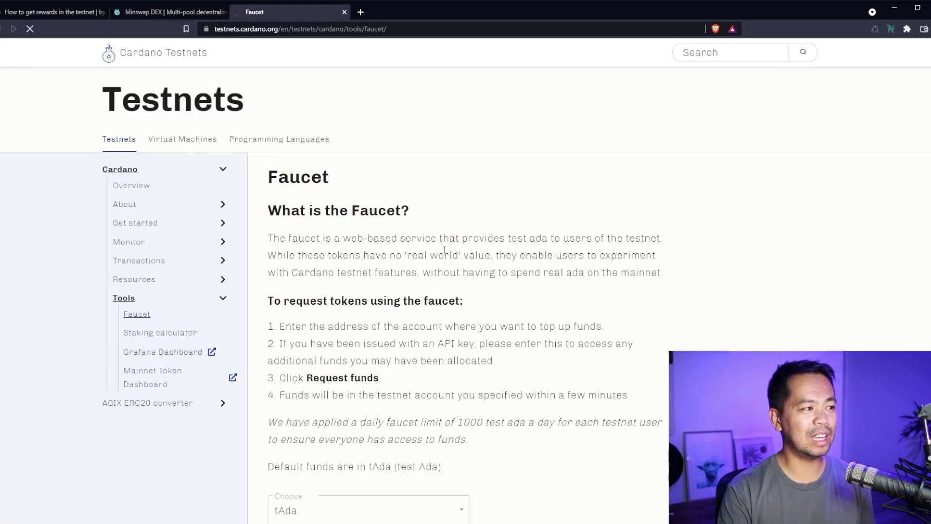
Paste the Nami receiving address into the faucet, pass reCAPTCHA, and request 1000 test ADA.
{"action": "scroll", "coordinate": [444, 247], "scroll_direction": "down", "scroll_amount": 5}
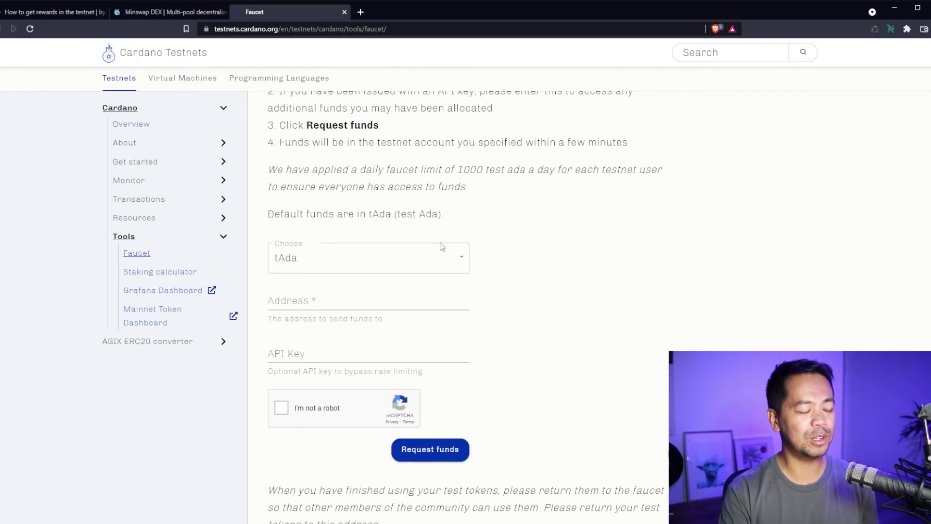
{"action": "left_click", "coordinate": [318, 313]}
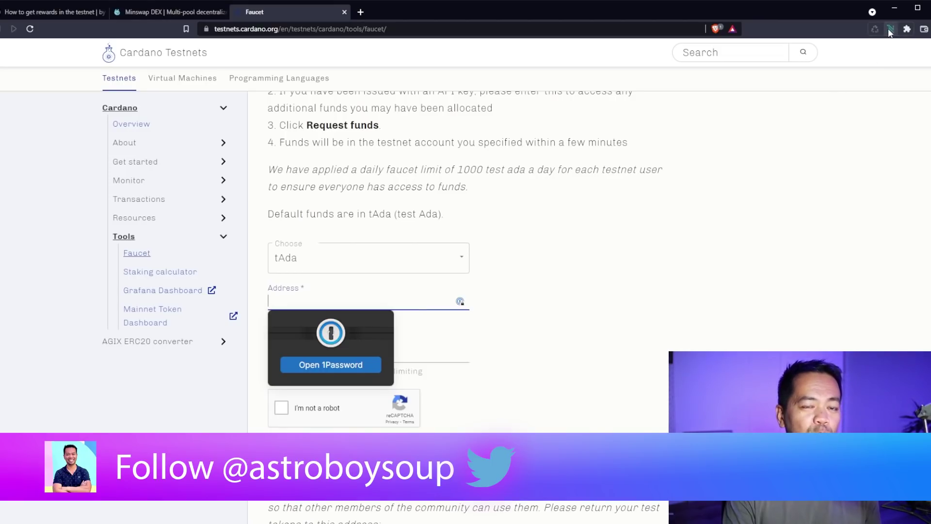
{"action": "left_click", "coordinate": [892, 29]}
{"action": "left_click", "coordinate": [822, 141]}
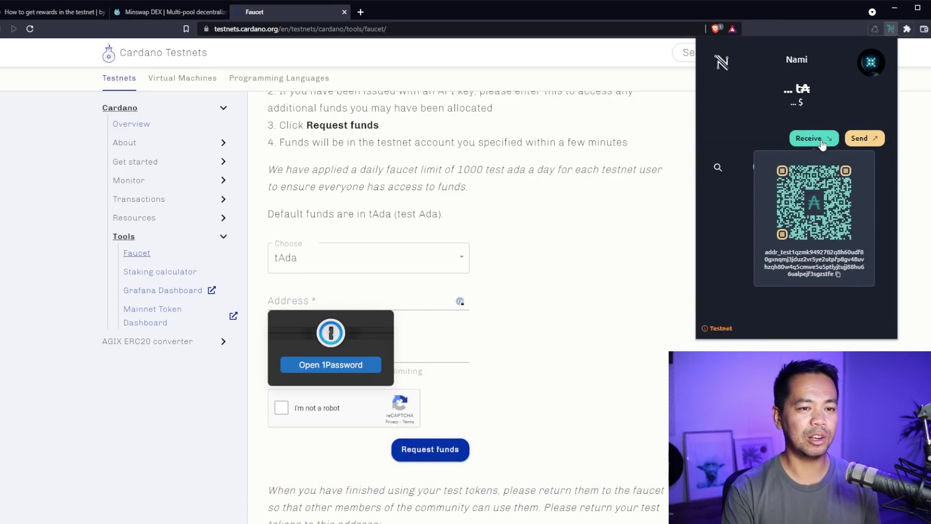
{"action": "left_click", "coordinate": [835, 274]}
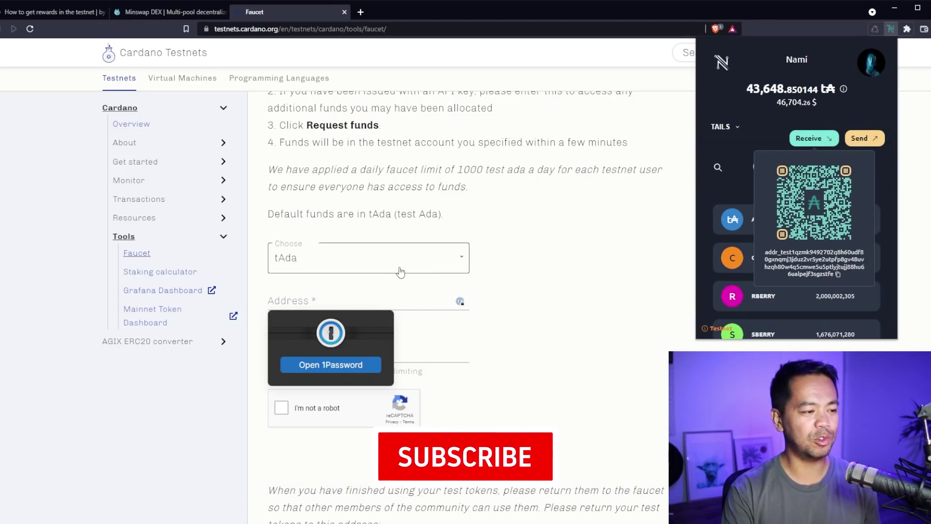
{"action": "left_click", "coordinate": [370, 297]}
{"action": "key", "text": "ctrl+v"}
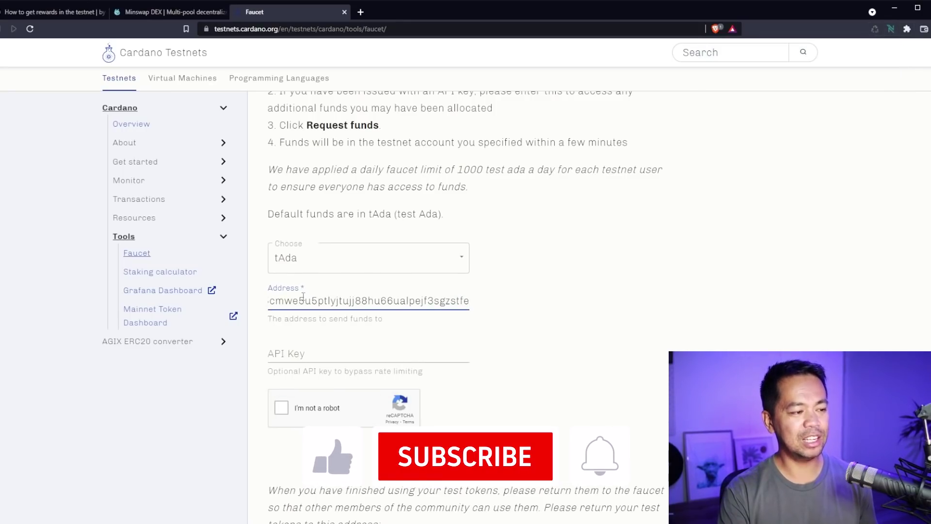
{"action": "left_click", "coordinate": [282, 407]}
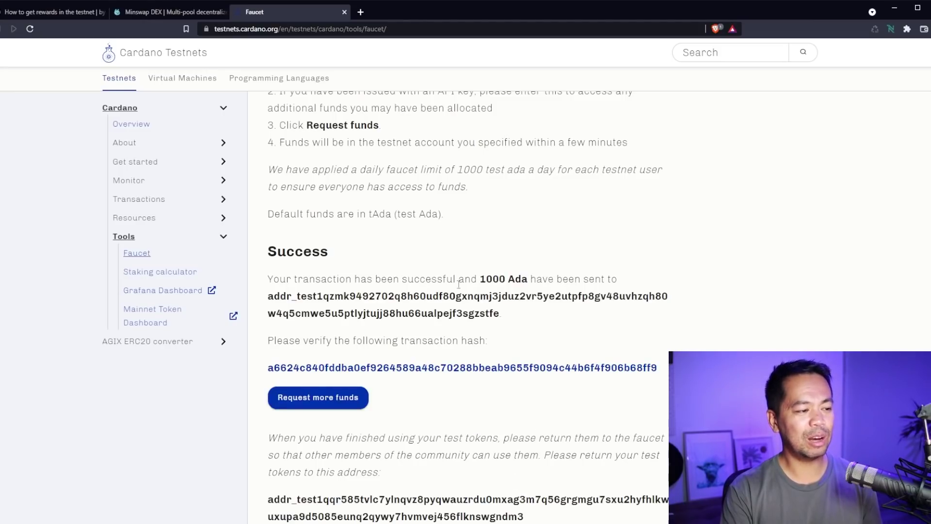
{"action": "double_click", "coordinate": [483, 280]}
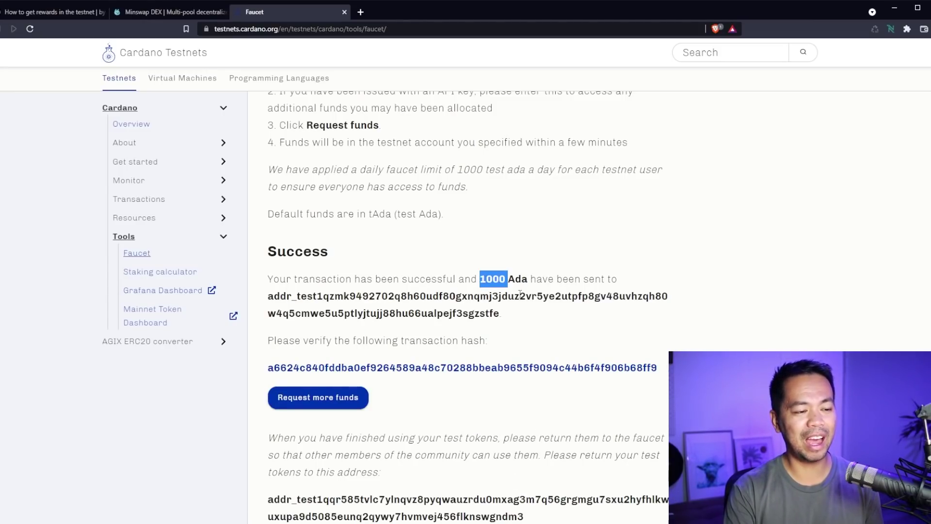
Return to Minswap, dismiss Your Funds, and open the Swap page.
{"action": "left_click", "coordinate": [184, 14]}
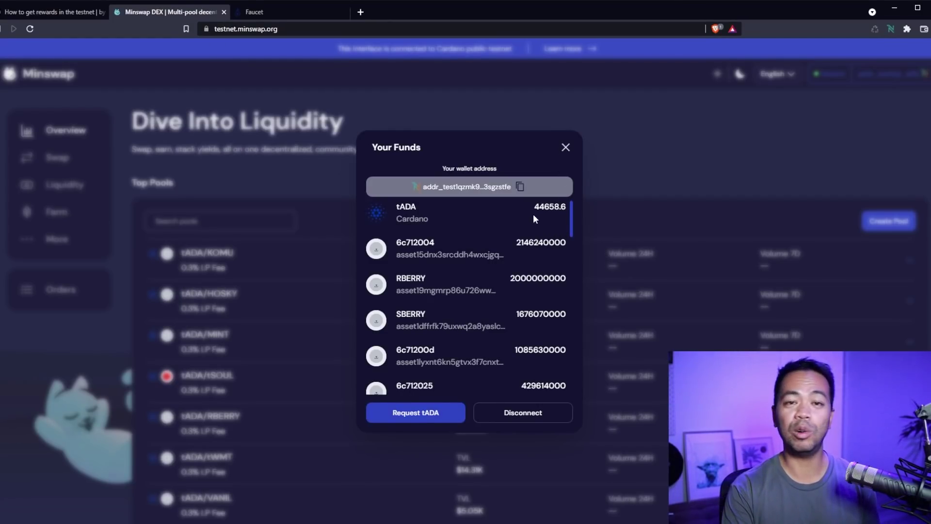
{"action": "left_click", "coordinate": [565, 148]}
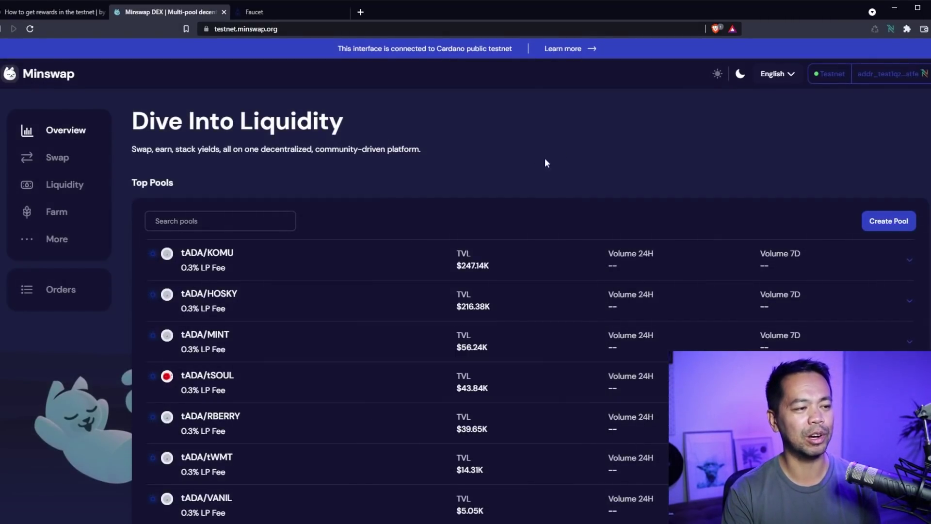
{"action": "left_click", "coordinate": [72, 167]}
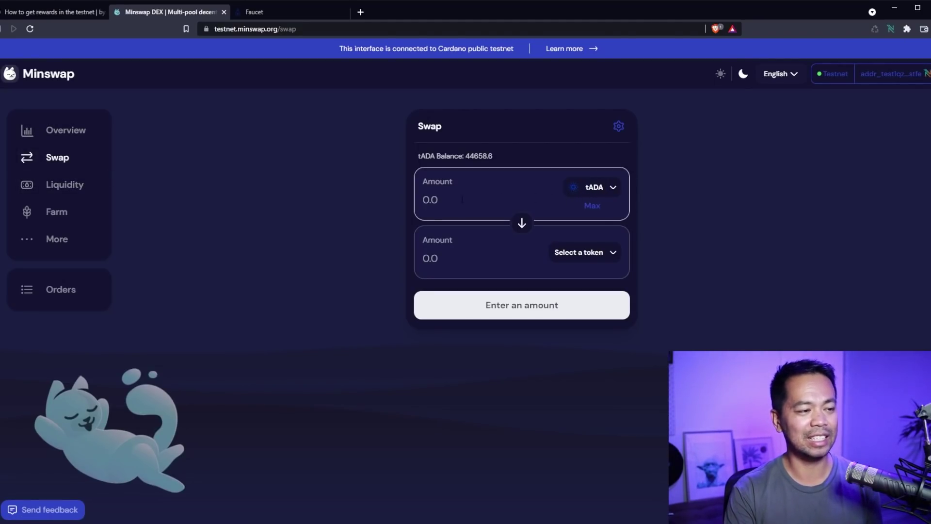
Enter 1000 tADA and choose tMIN as the output, quoting about 1.58845 tMIN.
{"action": "type", "text": "100"}
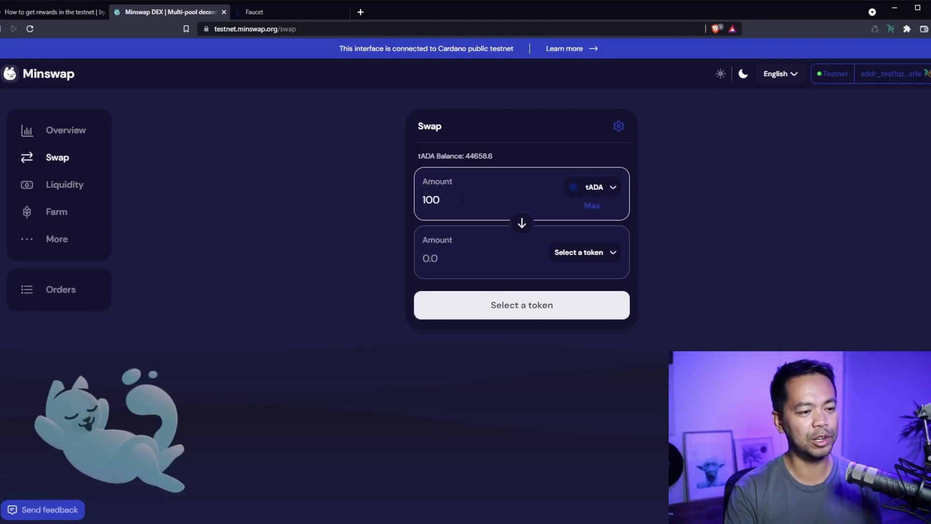
{"action": "left_click", "coordinate": [588, 254]}
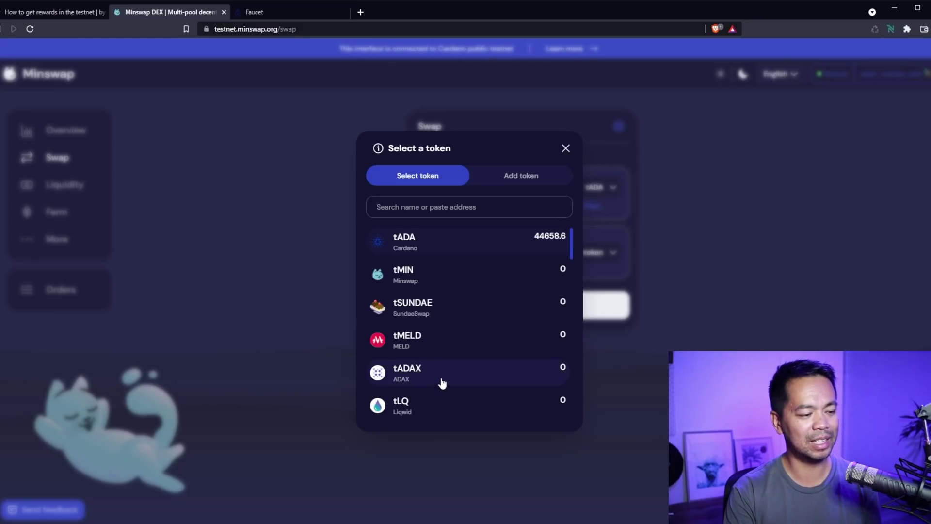
{"action": "left_click", "coordinate": [439, 282]}
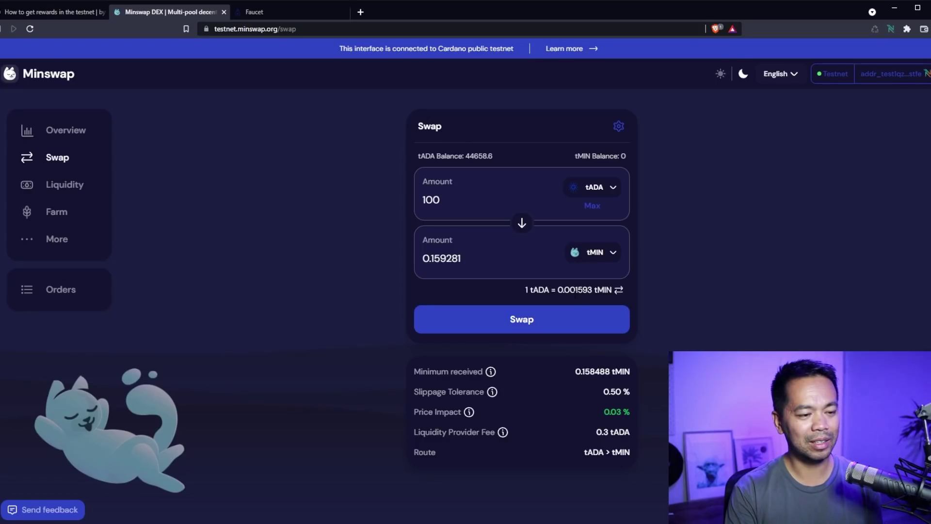
{"action": "left_click", "coordinate": [451, 200]}
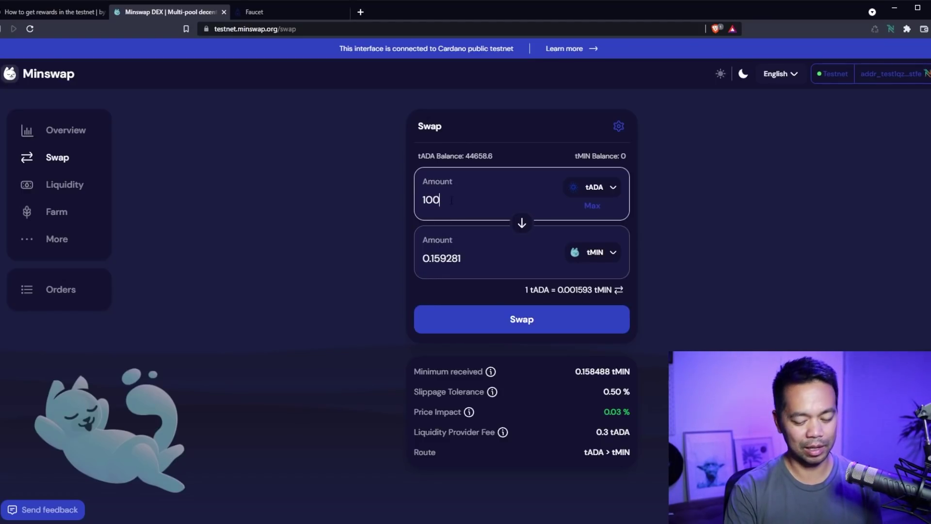
{"action": "type", "text": "0"}
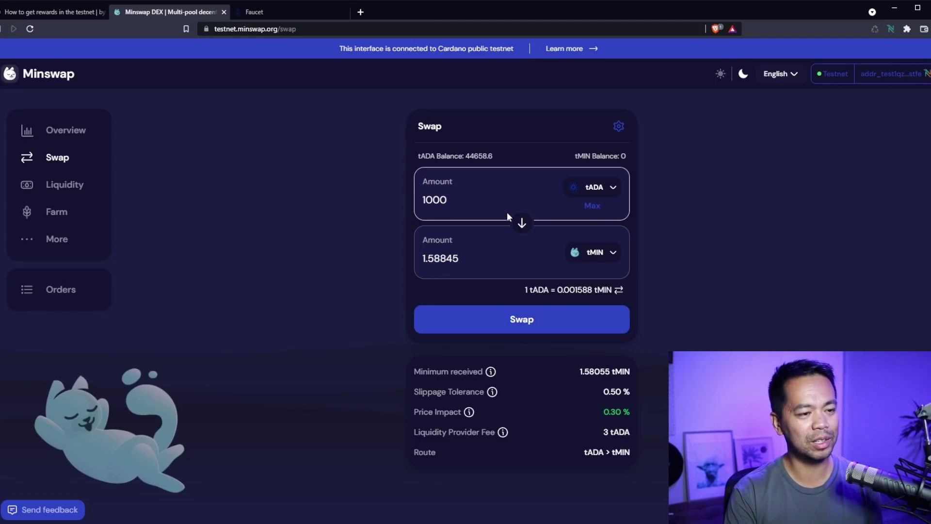
{"action": "left_click", "coordinate": [470, 256]}
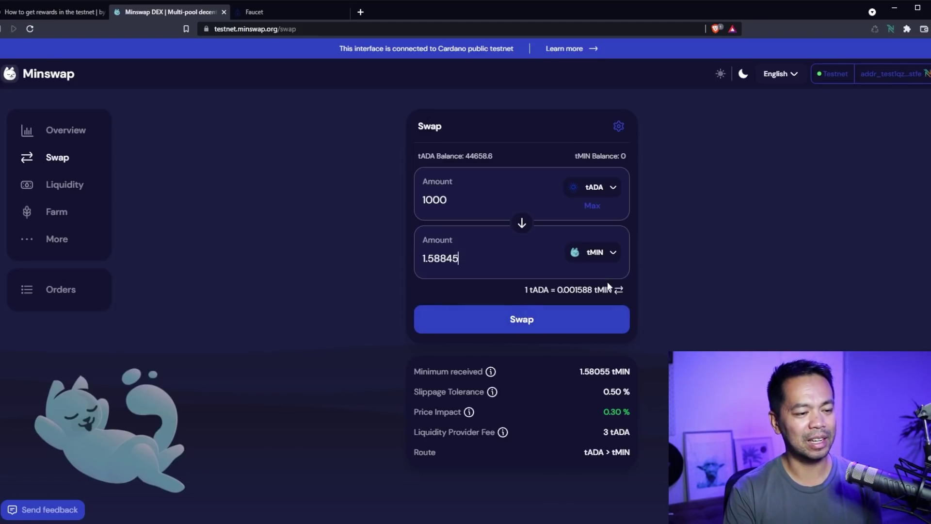
{"action": "left_click", "coordinate": [528, 326]}
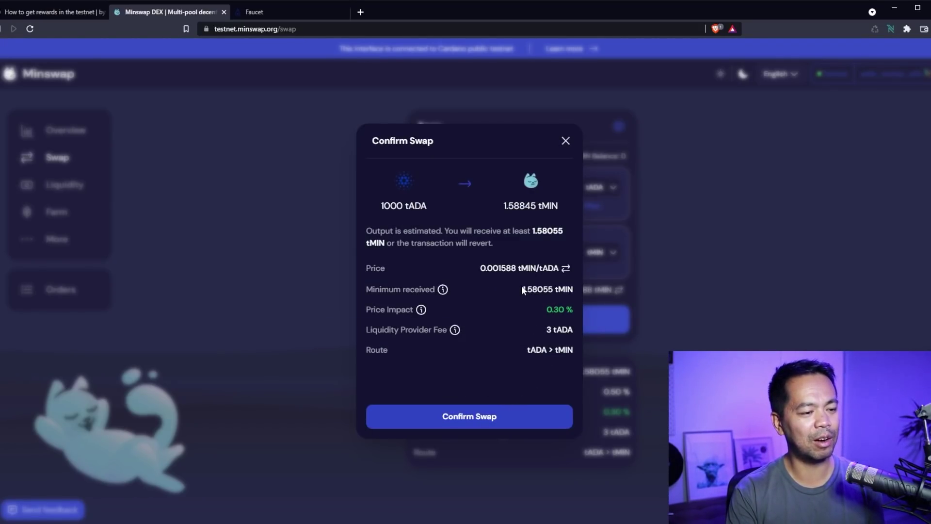
{"action": "mouse_move", "coordinate": [442, 291]}
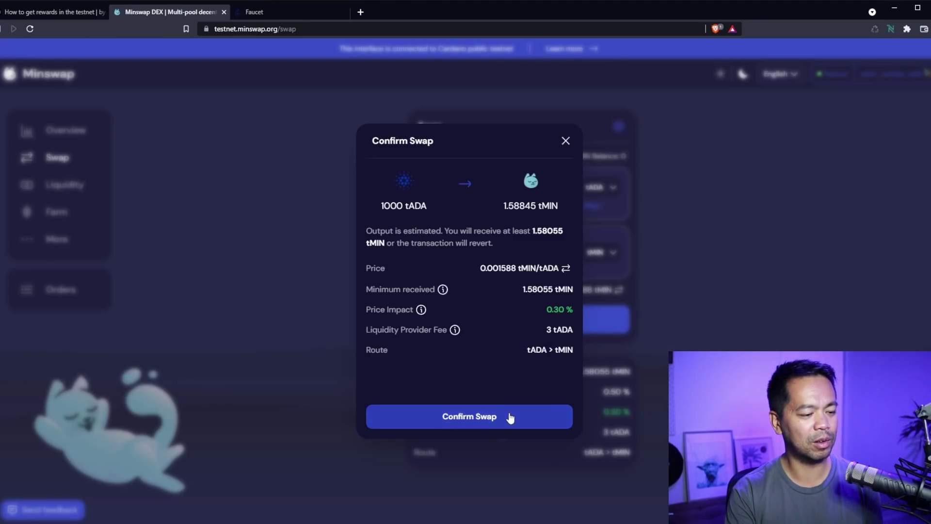
{"action": "left_click", "coordinate": [565, 141]}
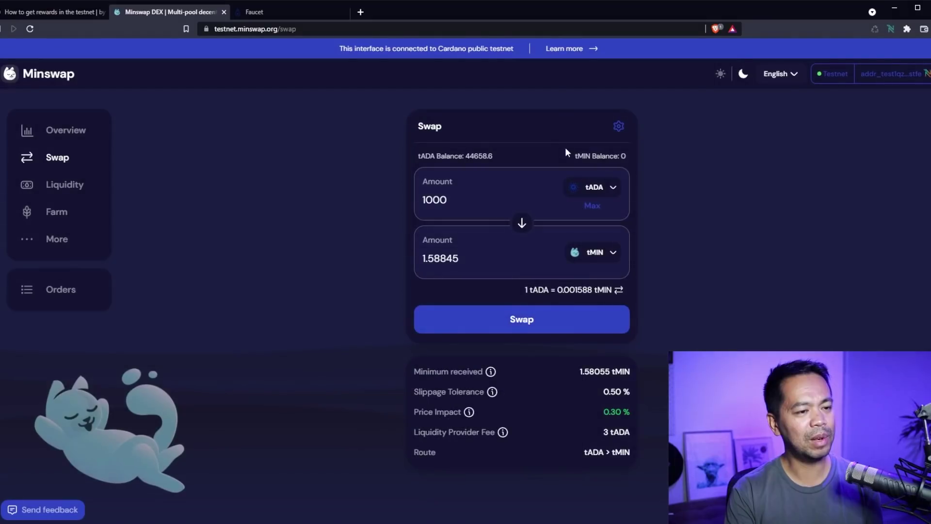
In swap Settings, clear the custom 34 slippage, pick the 1% preset, and enable Audio.
{"action": "left_click", "coordinate": [619, 127]}
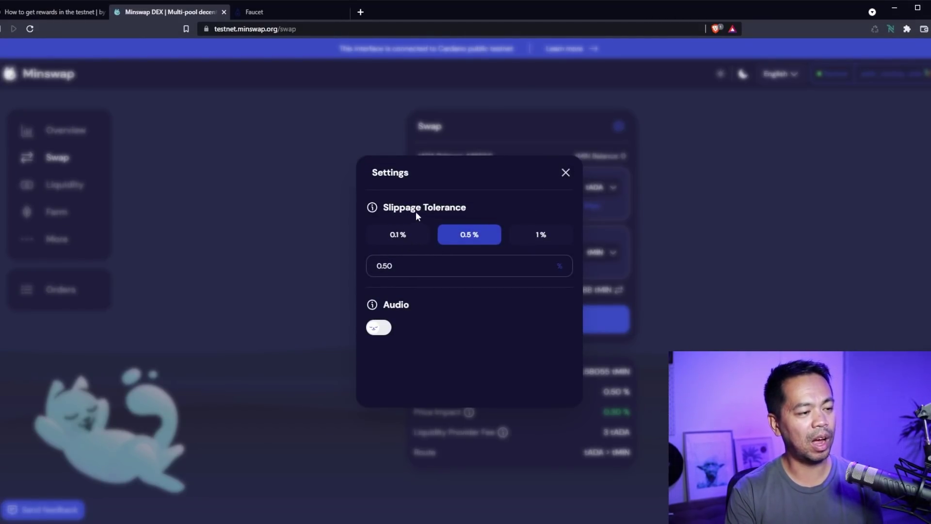
{"action": "left_click", "coordinate": [543, 235]}
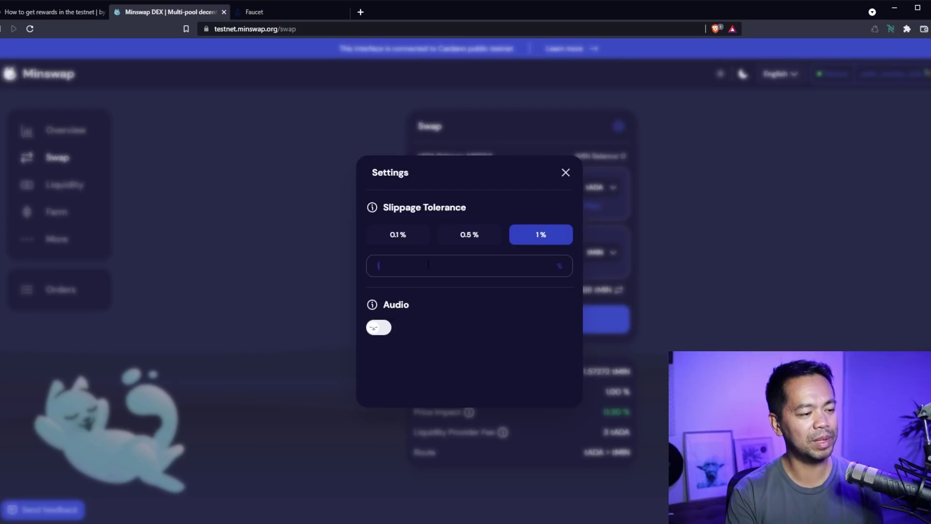
{"action": "type", "text": "34"}
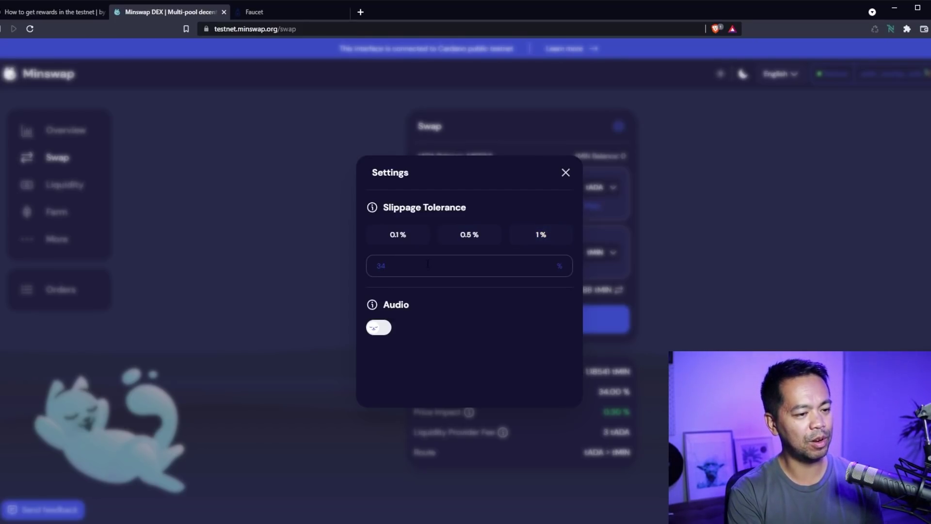
{"action": "key", "text": "BackSpace"}
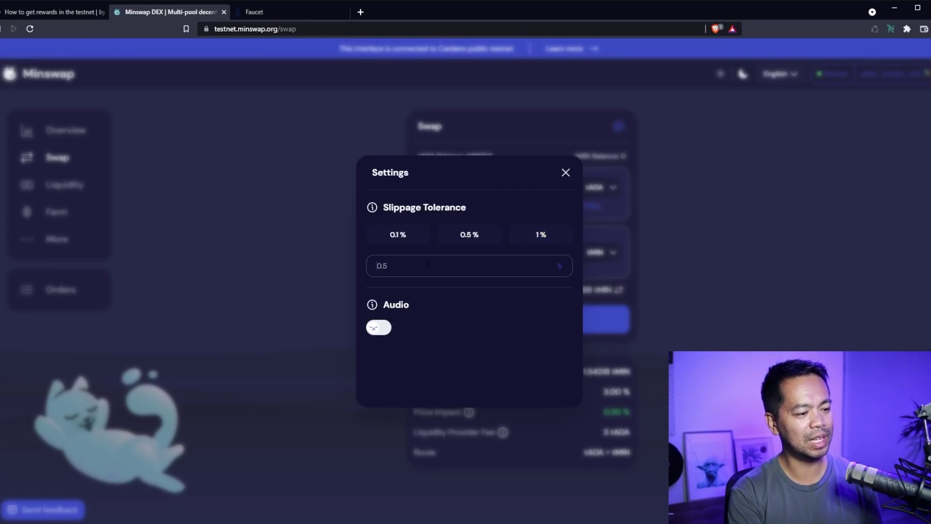
{"action": "type", "text": "43"}
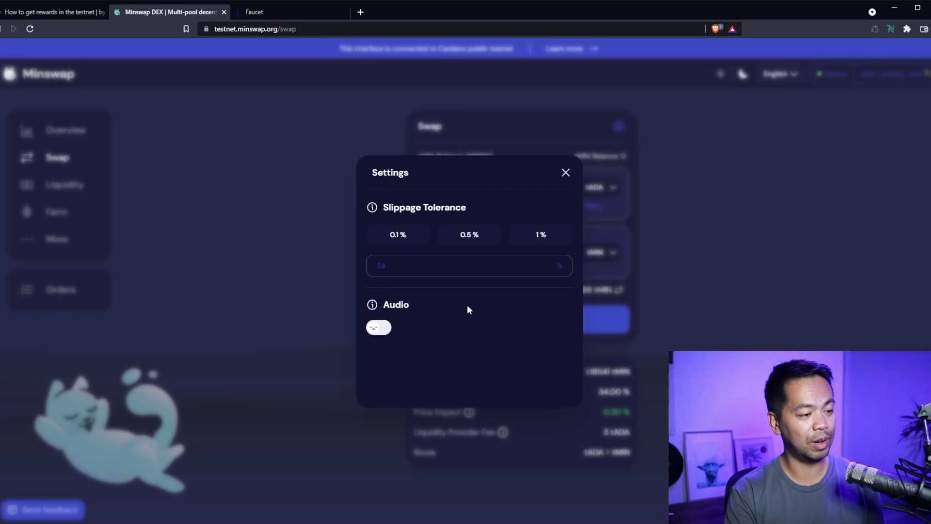
{"action": "key", "text": "BackSpace"}
{"action": "key", "text": "BackSpace"}
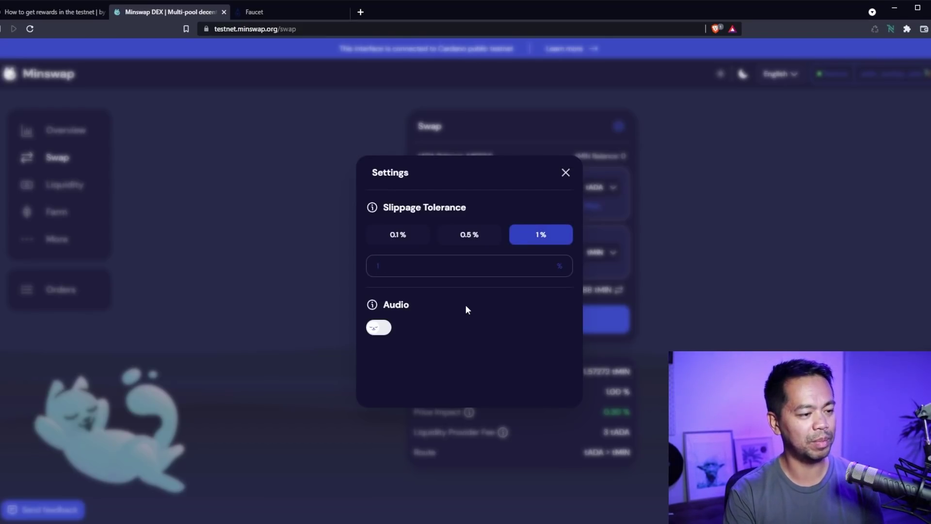
{"action": "mouse_move", "coordinate": [379, 310]}
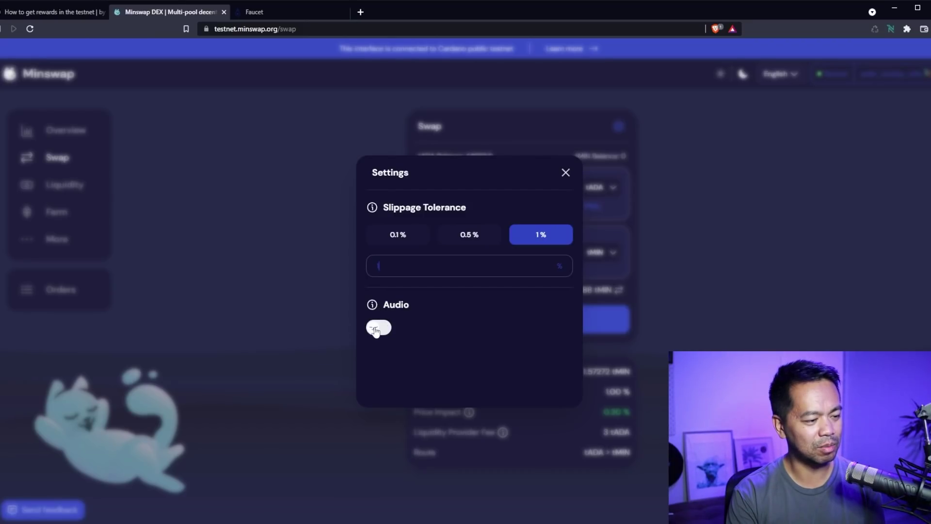
{"action": "left_click", "coordinate": [379, 328]}
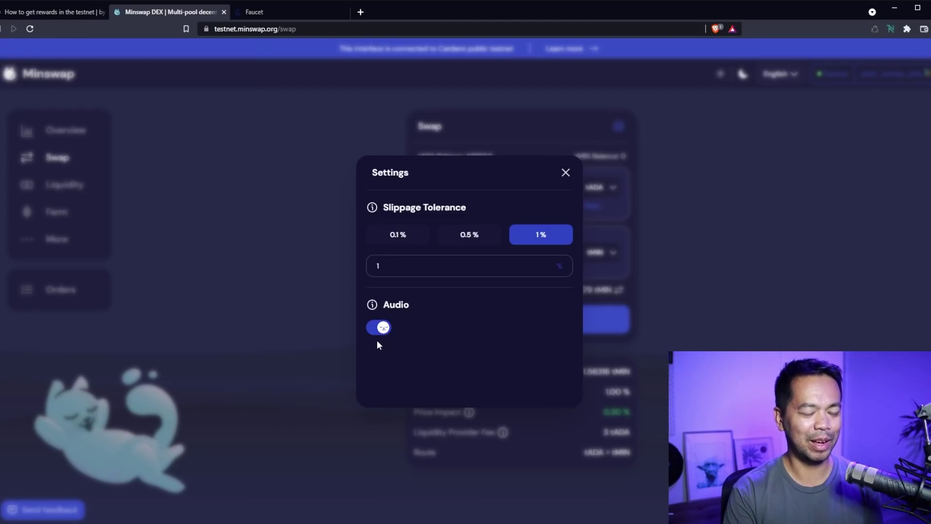
Swap 1000 tADA for tMIN, confirming the swap and signing it in Nami.
{"action": "left_click", "coordinate": [566, 174]}
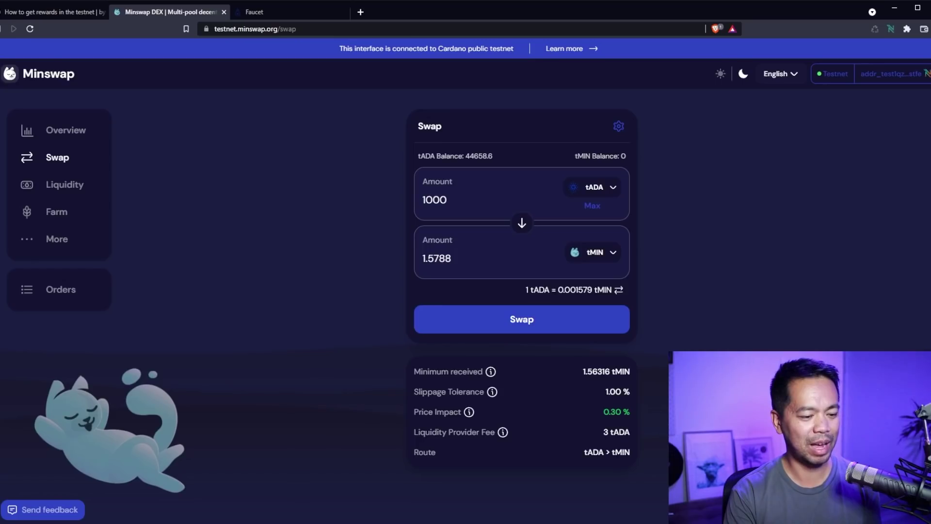
{"action": "left_click", "coordinate": [555, 323]}
{"action": "left_click", "coordinate": [509, 416]}
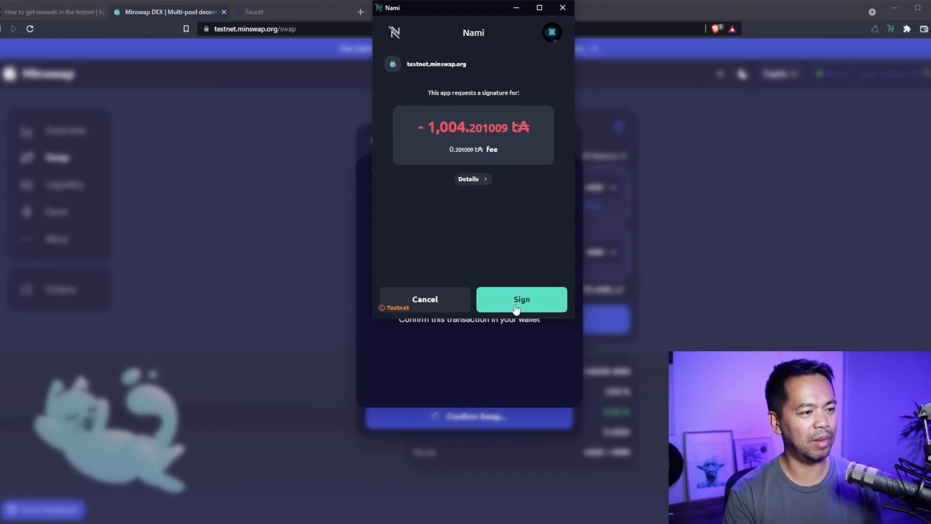
{"action": "left_click", "coordinate": [520, 299]}
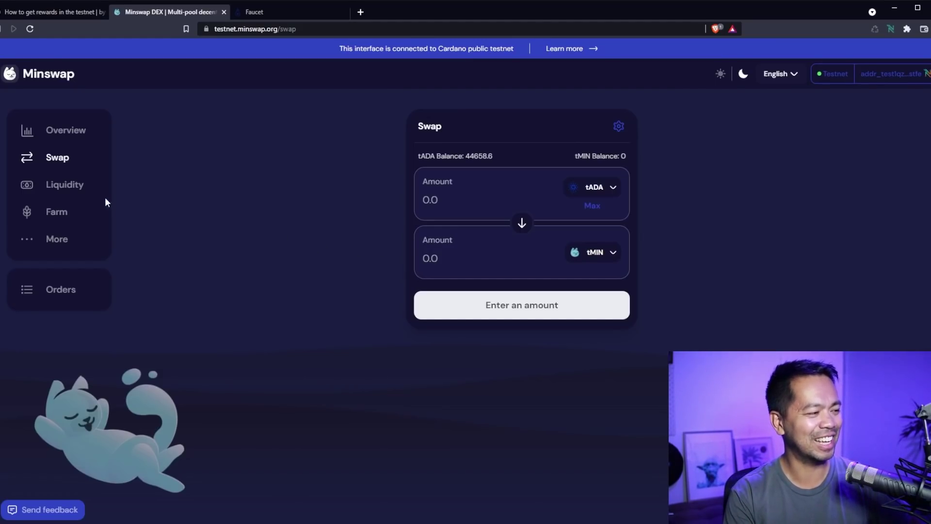
From Liquidity Overview, expand the tADA/MINT pool row and choose Provide Liquidity.
{"action": "left_click", "coordinate": [66, 187]}
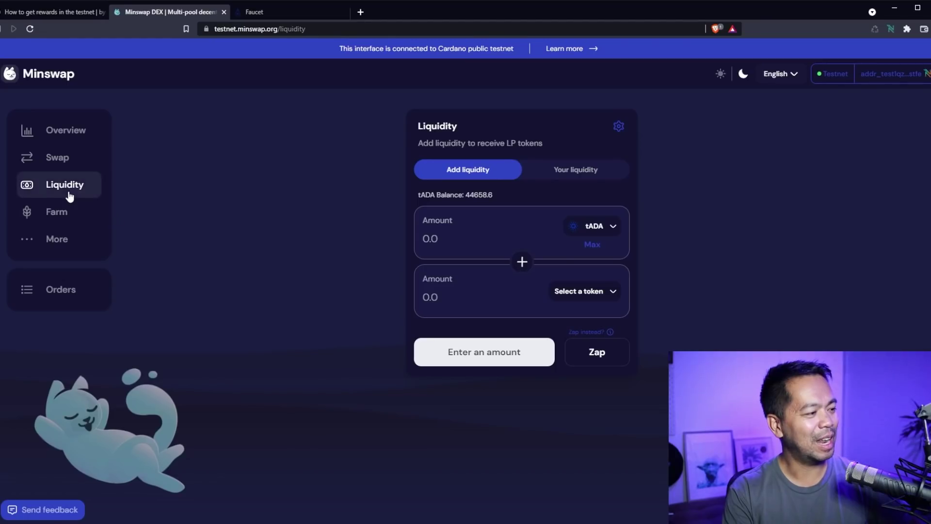
{"action": "left_click", "coordinate": [73, 130]}
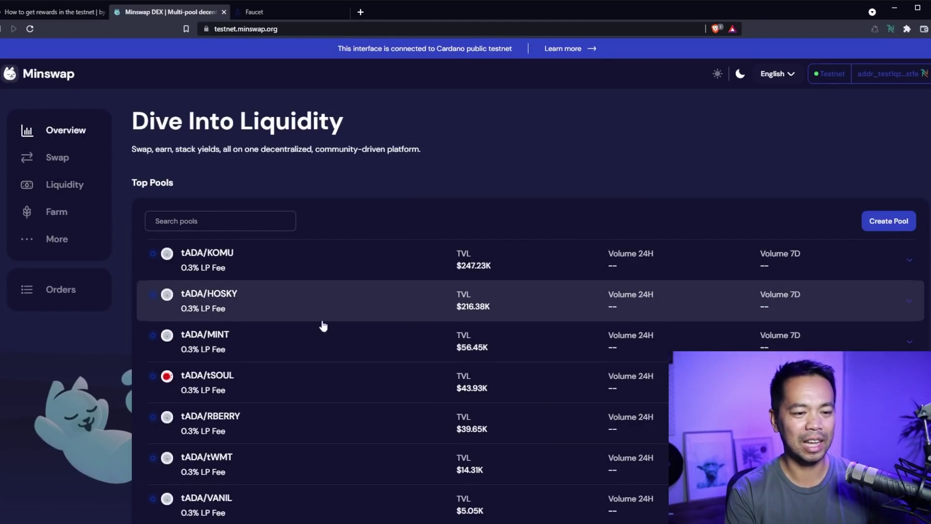
{"action": "scroll", "coordinate": [310, 322], "scroll_direction": "down", "scroll_amount": 2}
{"action": "scroll", "coordinate": [340, 310], "scroll_direction": "up", "scroll_amount": 2}
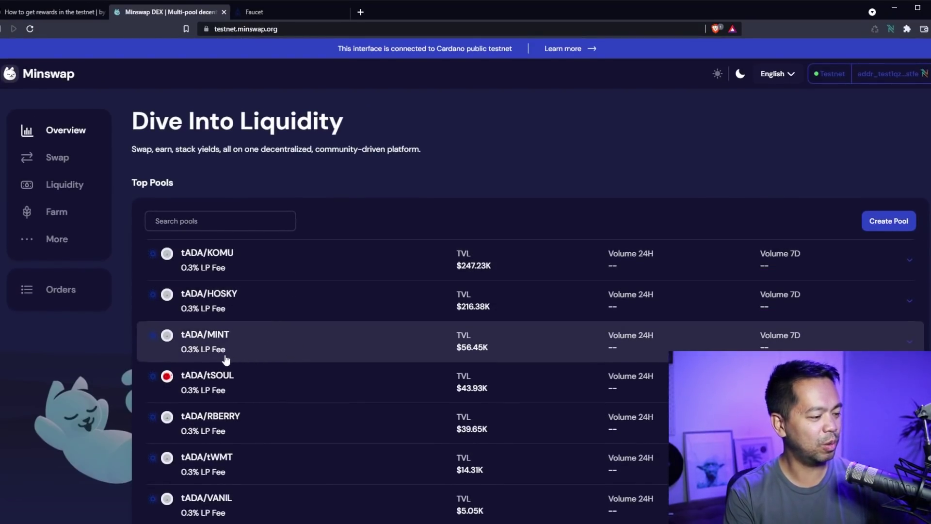
{"action": "scroll", "coordinate": [245, 396], "scroll_direction": "down", "scroll_amount": 1}
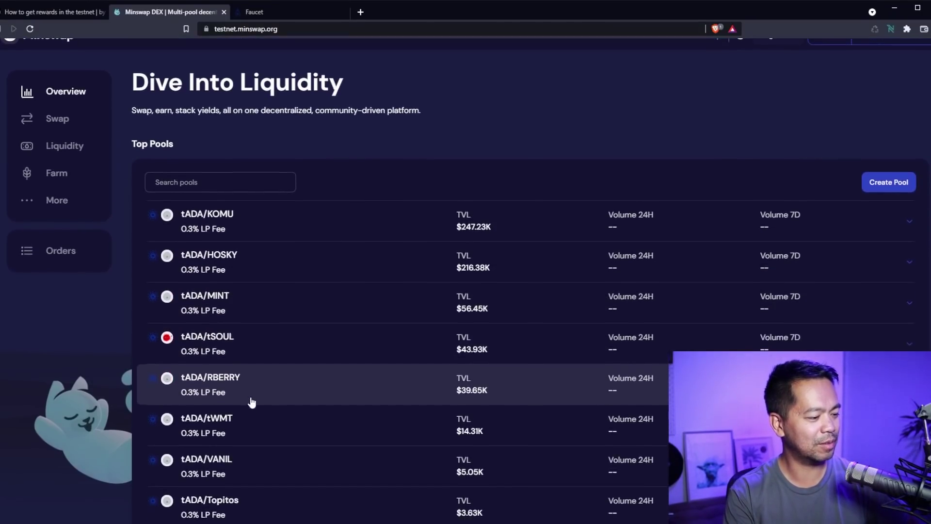
{"action": "left_click", "coordinate": [250, 295]}
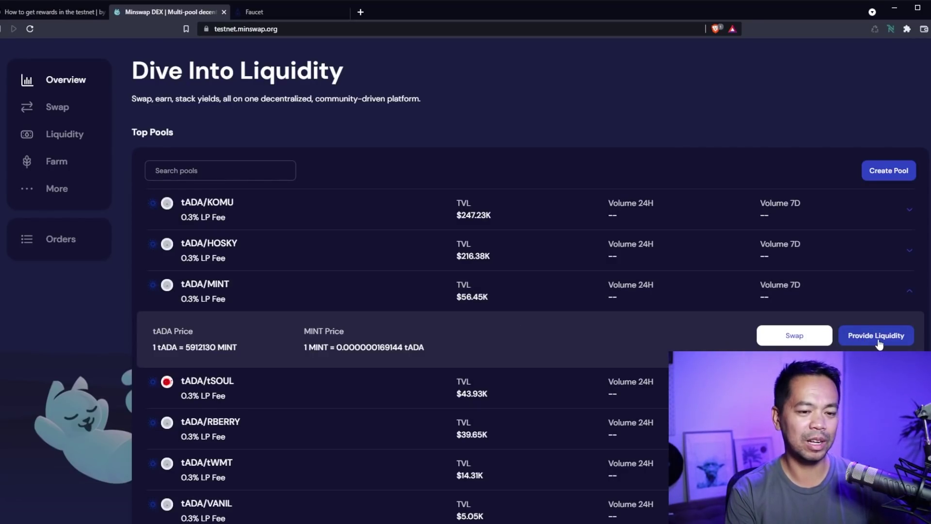
{"action": "left_click", "coordinate": [848, 337]}
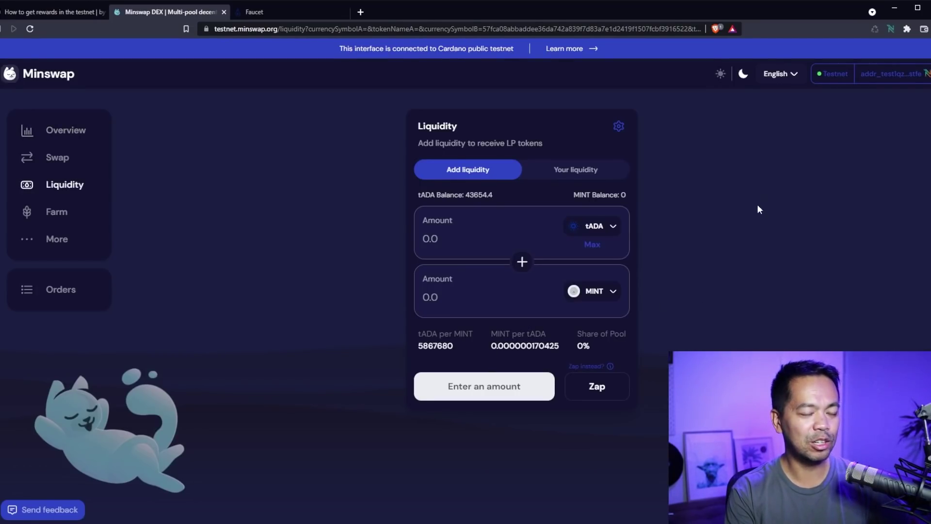
{"action": "left_click", "coordinate": [890, 29]}
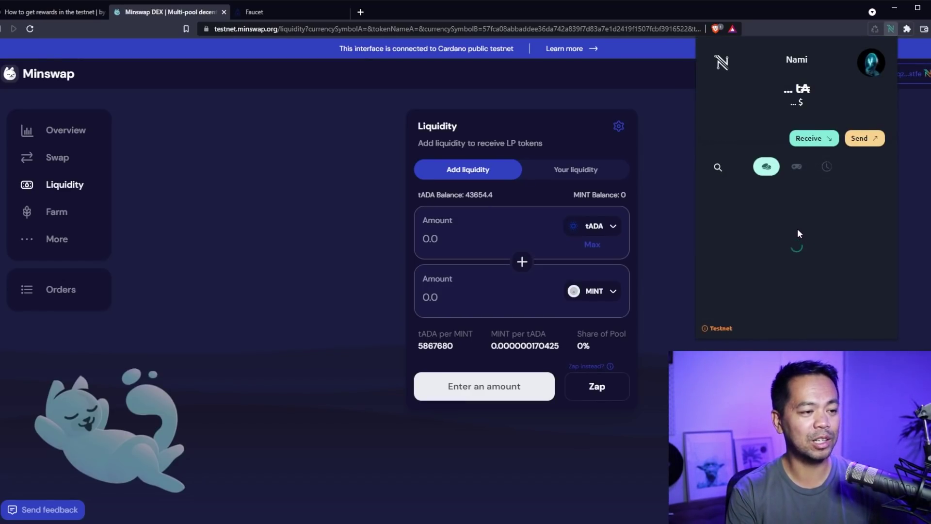
{"action": "left_click", "coordinate": [827, 167]}
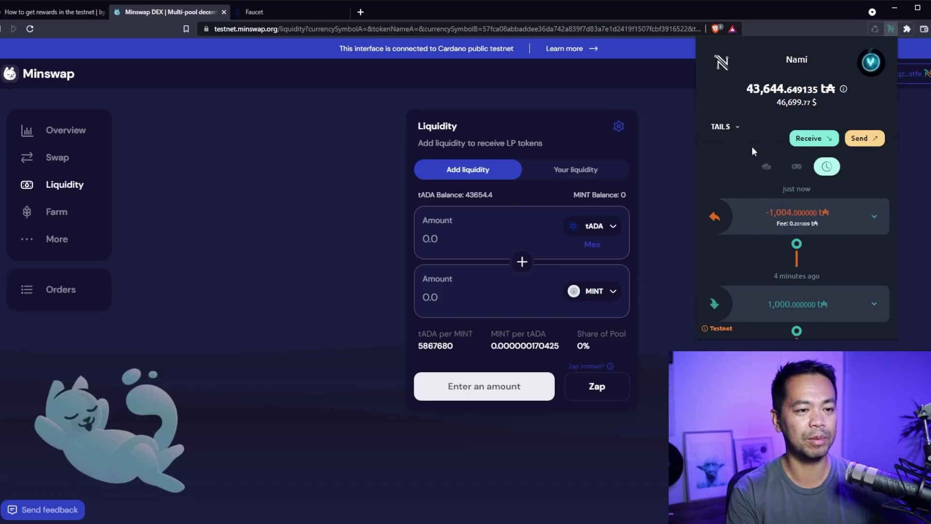
{"action": "left_click", "coordinate": [766, 170]}
{"action": "scroll", "coordinate": [793, 233], "scroll_direction": "down", "scroll_amount": 5}
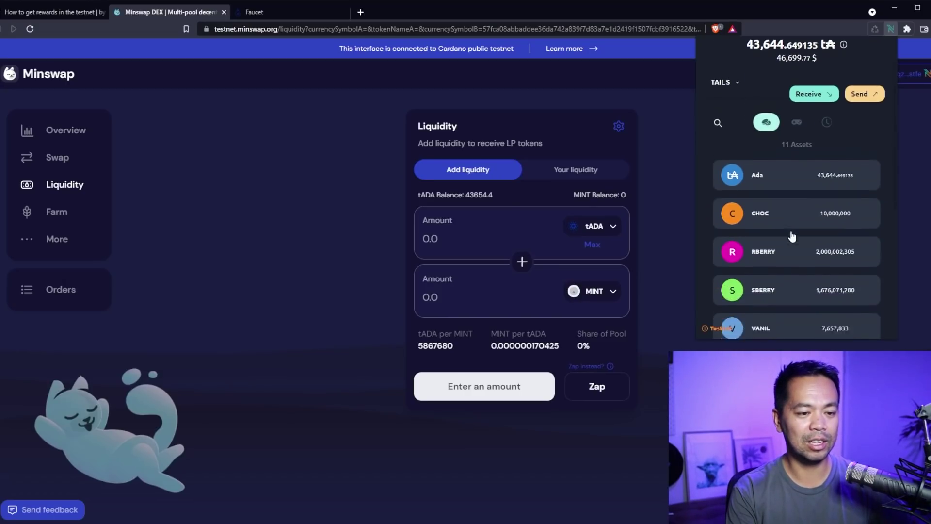
{"action": "scroll", "coordinate": [794, 235], "scroll_direction": "down", "scroll_amount": 2}
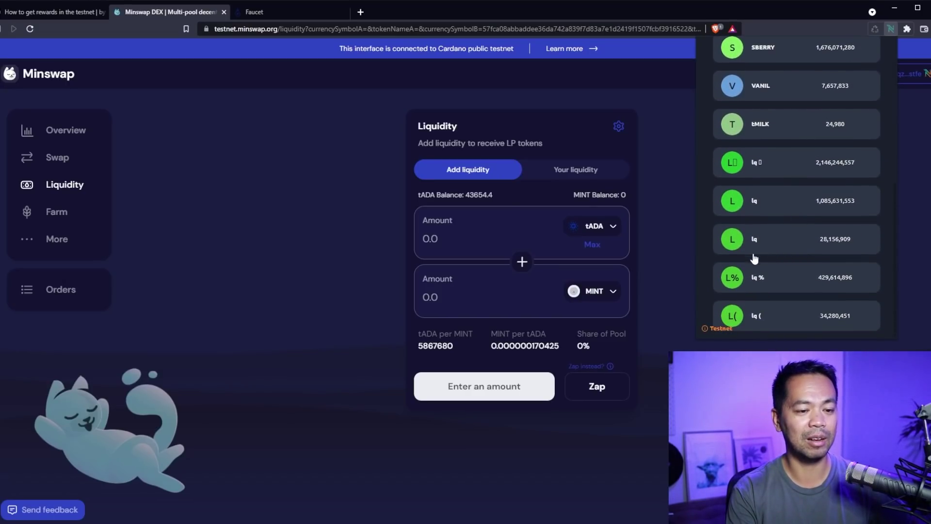
{"action": "left_click", "coordinate": [655, 248]}
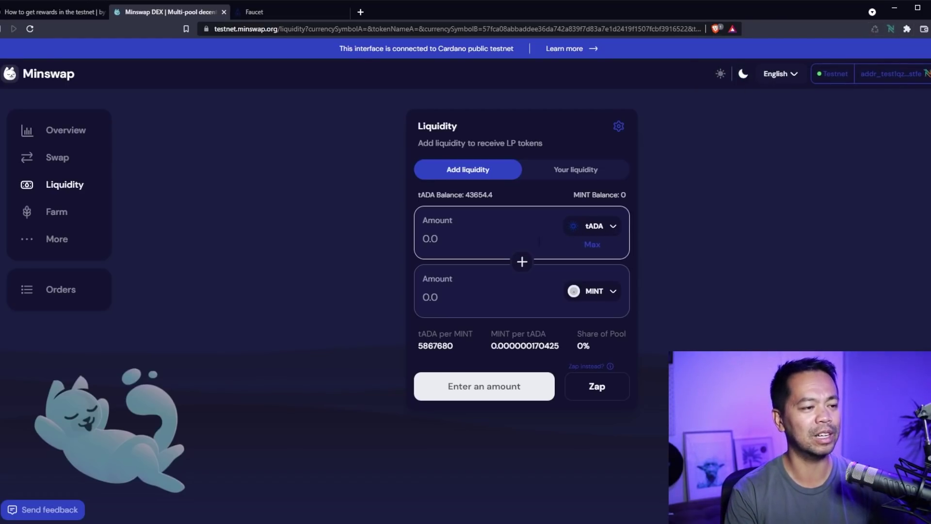
Open the MINT token selector and scroll the Select a token list down to CHOC.
{"action": "left_click", "coordinate": [612, 292]}
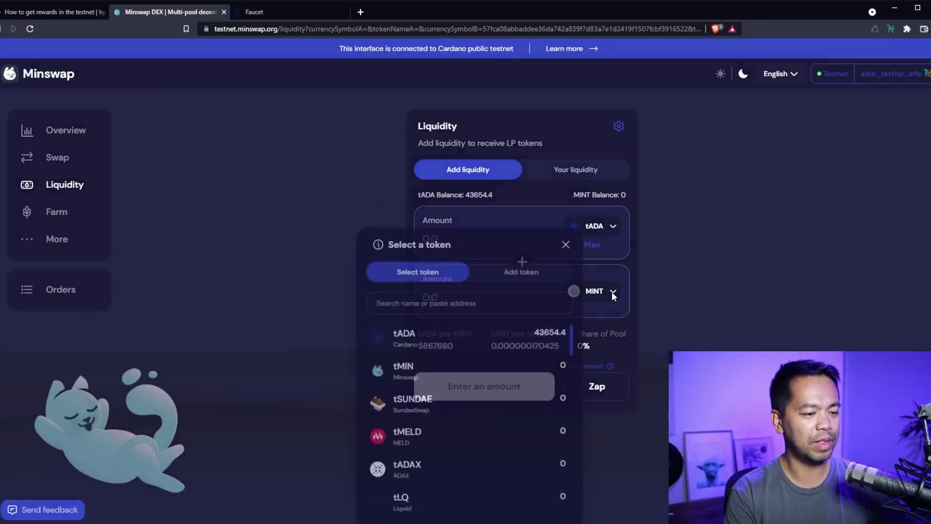
{"action": "scroll", "coordinate": [494, 311], "scroll_direction": "down", "scroll_amount": 10}
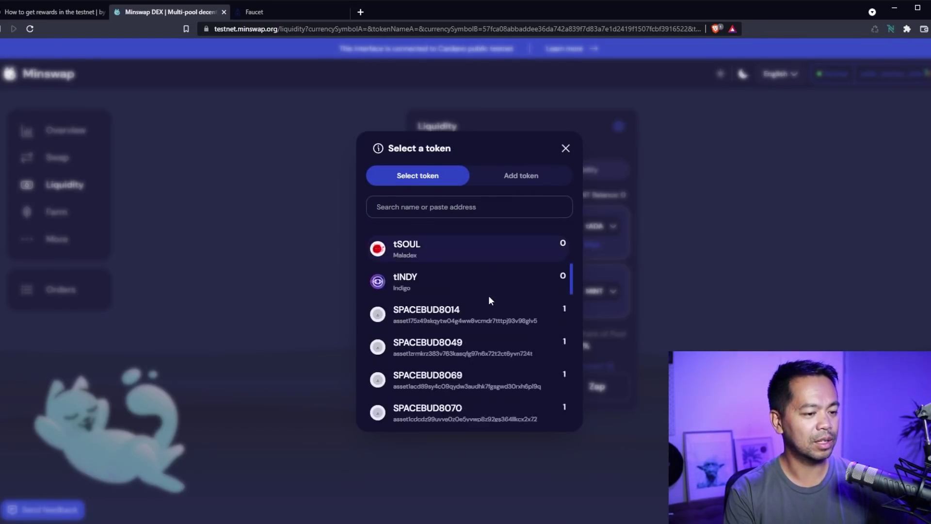
{"action": "scroll", "coordinate": [490, 298], "scroll_direction": "down", "scroll_amount": 10}
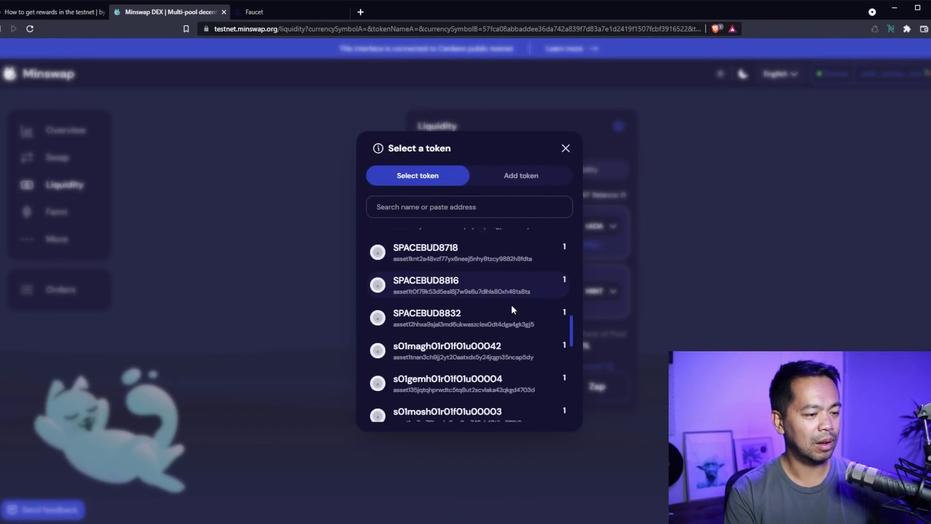
{"action": "scroll", "coordinate": [518, 312], "scroll_direction": "up", "scroll_amount": 5}
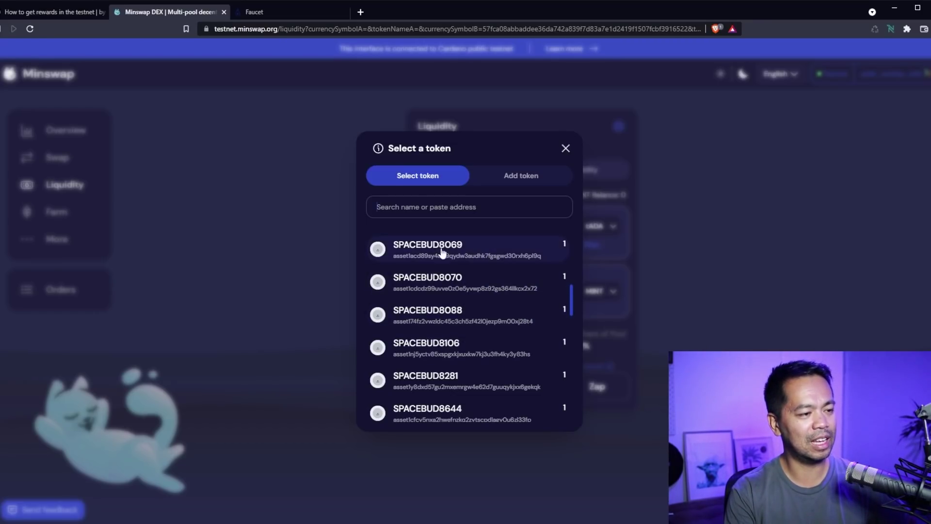
{"action": "scroll", "coordinate": [515, 298], "scroll_direction": "down", "scroll_amount": 3}
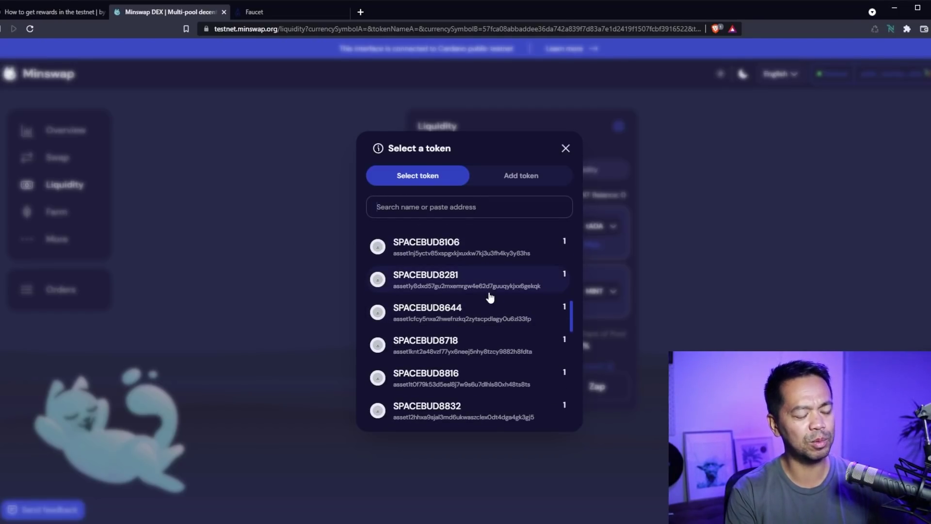
{"action": "scroll", "coordinate": [490, 297], "scroll_direction": "down", "scroll_amount": 8}
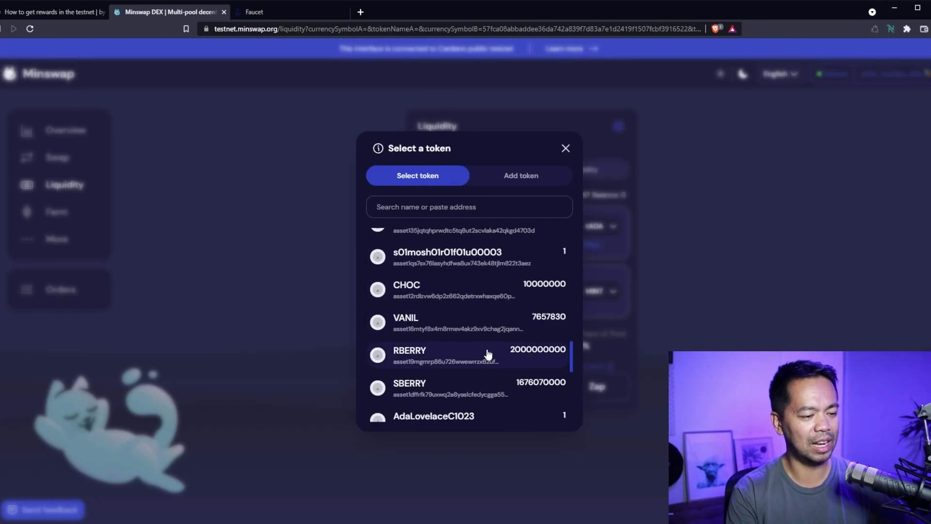
Select CHOC as the pool's second token and fill in its full balance.
{"action": "left_click", "coordinate": [440, 296]}
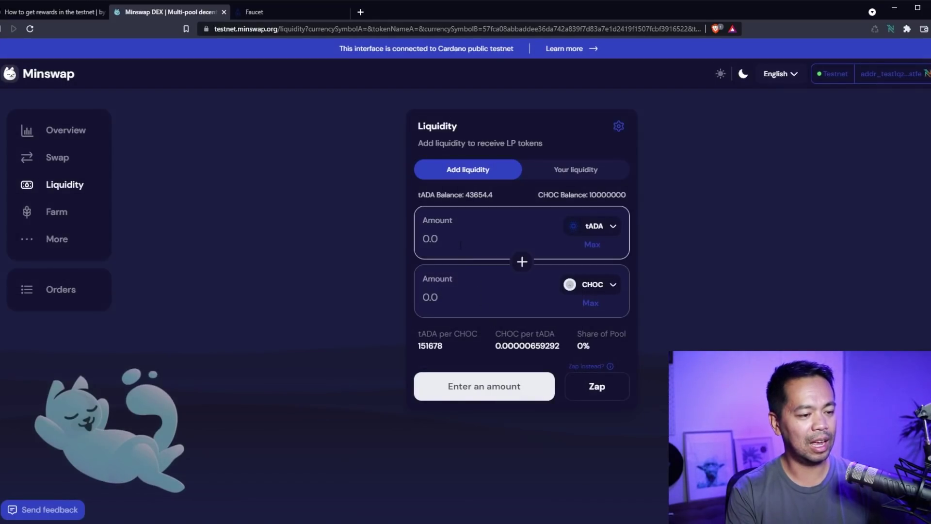
{"action": "type", "text": "10"}
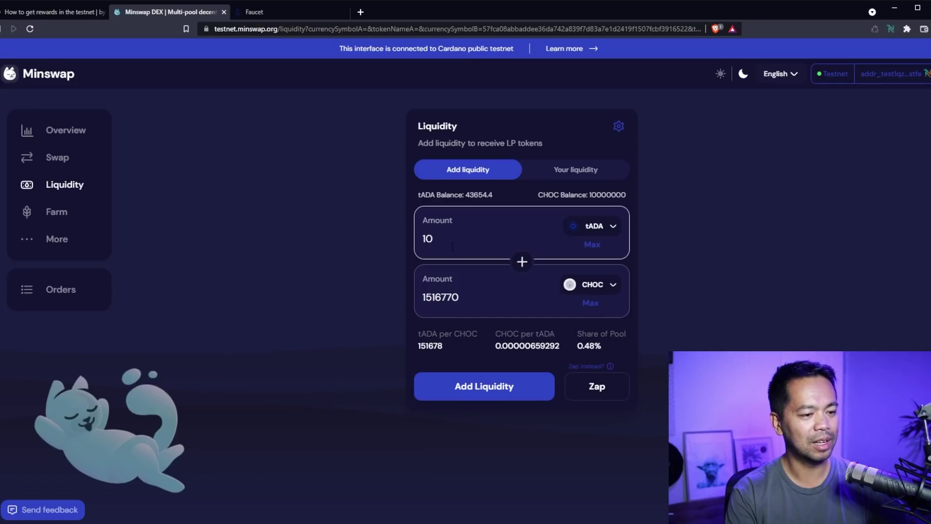
{"action": "left_click", "coordinate": [593, 303]}
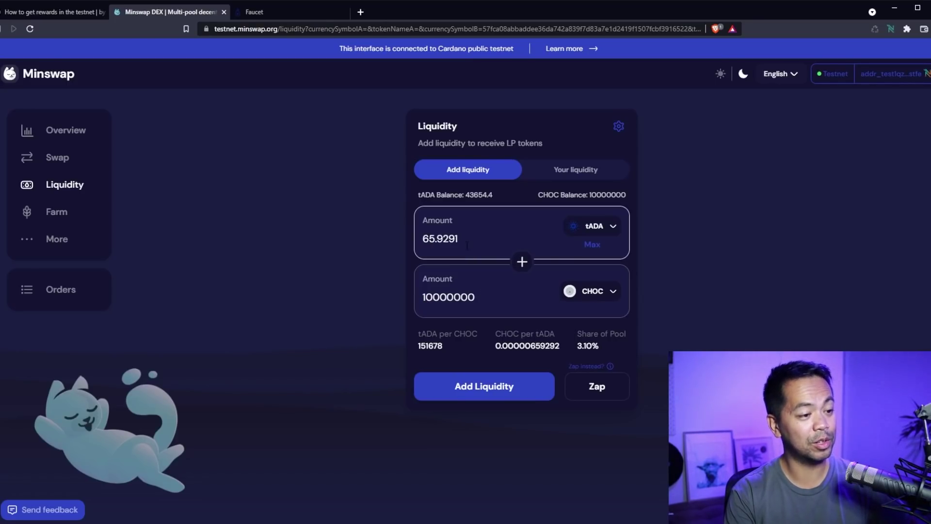
Change the tADA amount to 30, pairing it with 4550330 CHOC for a 1.44% share.
{"action": "double_click", "coordinate": [511, 240]}
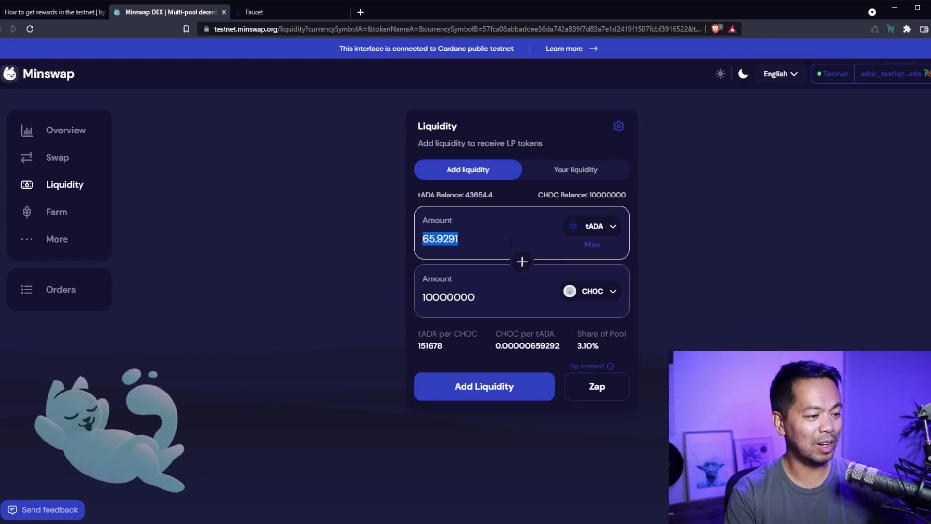
{"action": "type", "text": "30"}
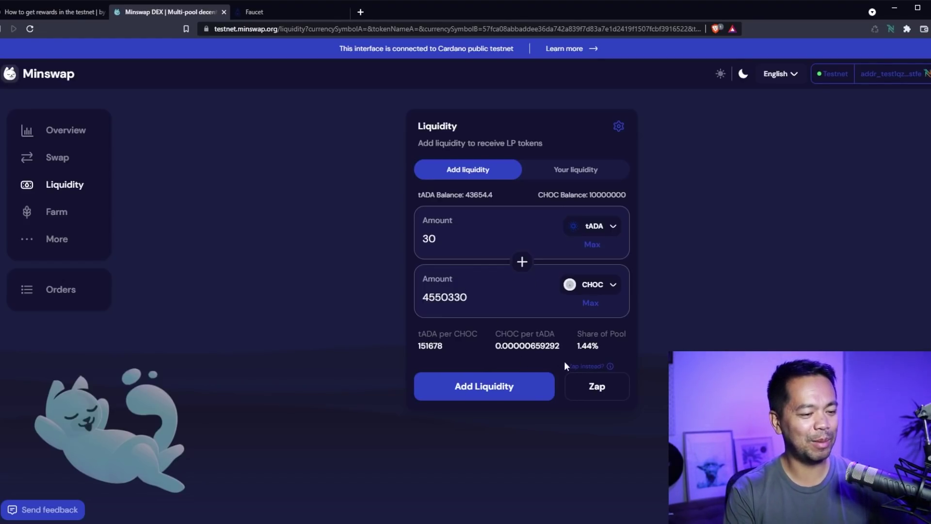
{"action": "mouse_move", "coordinate": [612, 368]}
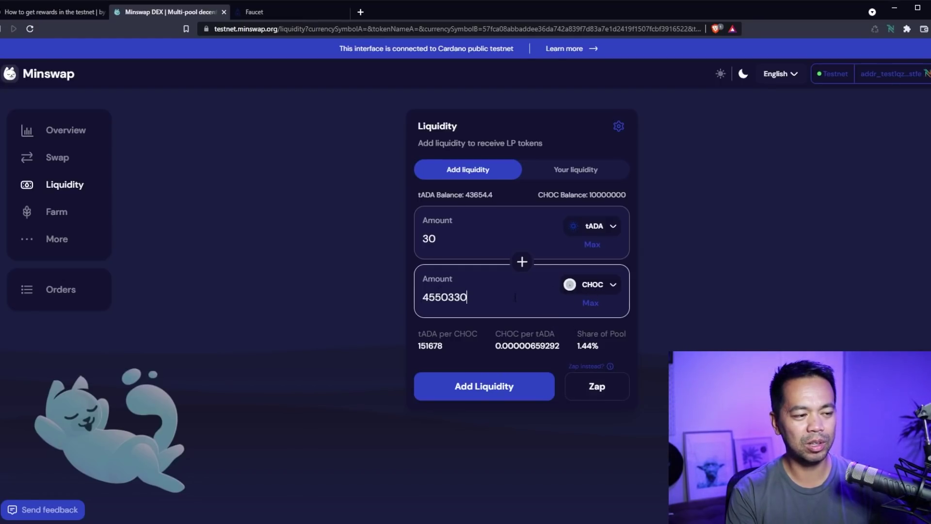
{"action": "left_click", "coordinate": [457, 241]}
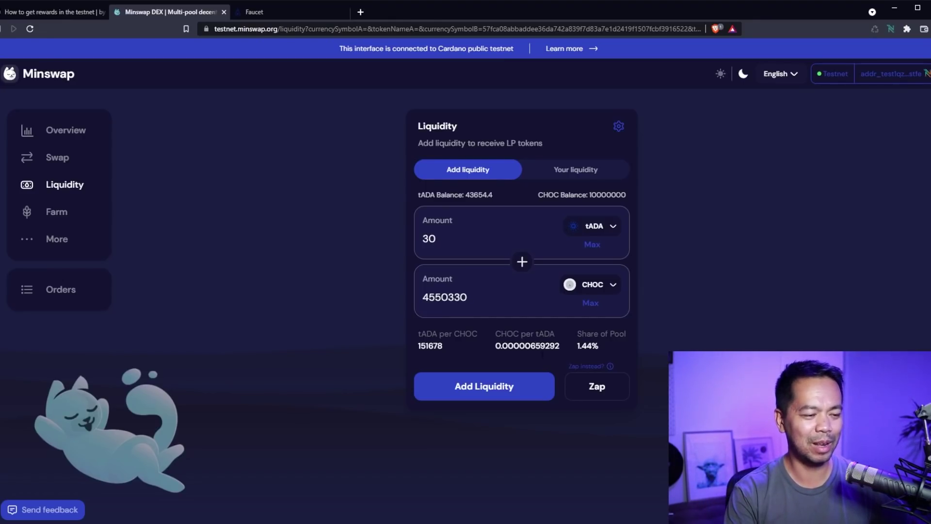
Submit the tADA/CHOC deposit with Add Liquidity and sign it in Nami.
{"action": "left_click", "coordinate": [524, 397]}
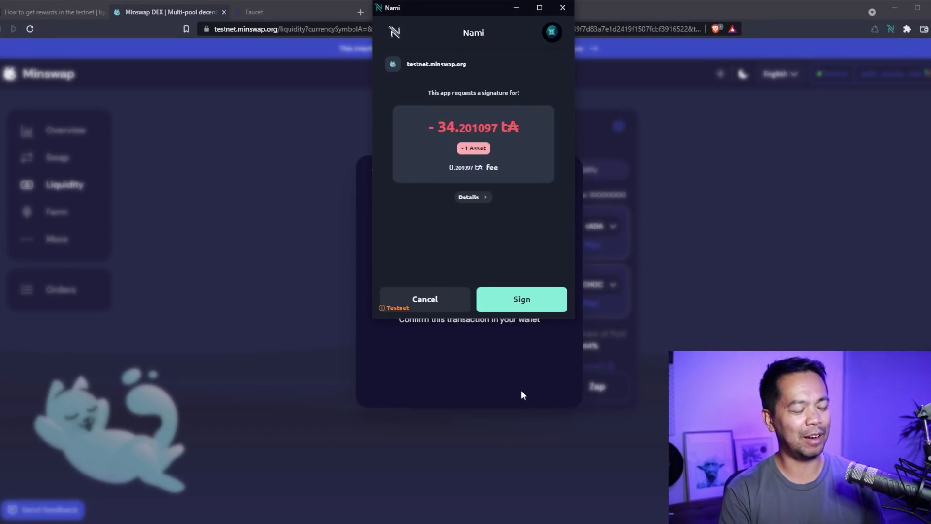
{"action": "left_click", "coordinate": [529, 310]}
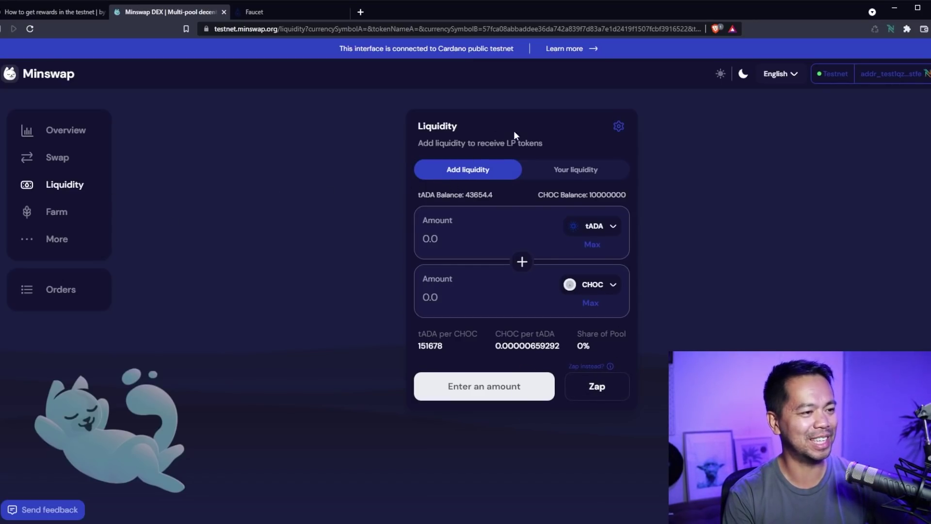
Open the tADA/tWMT Provide Liquidity form from Overview and enter 1000 tADA, showing insufficient tWMT.
{"action": "left_click", "coordinate": [69, 135]}
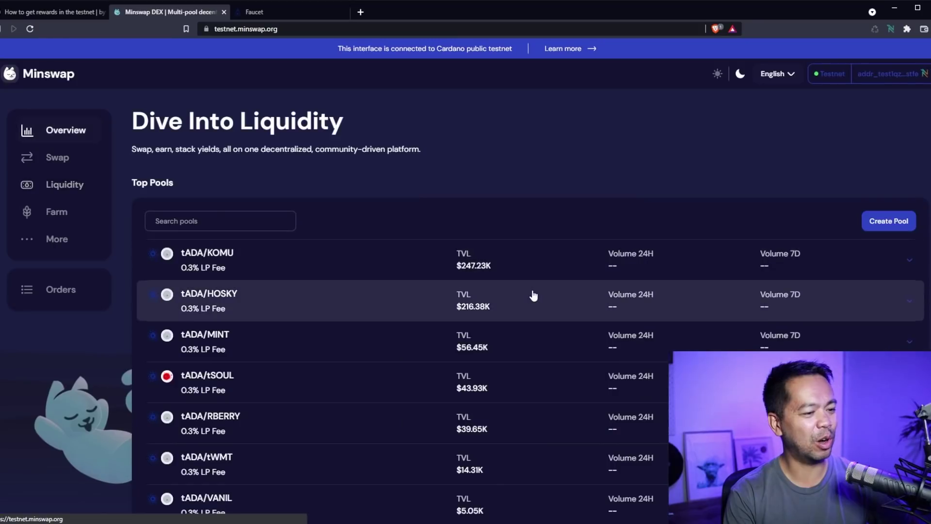
{"action": "scroll", "coordinate": [474, 385], "scroll_direction": "down", "scroll_amount": 4}
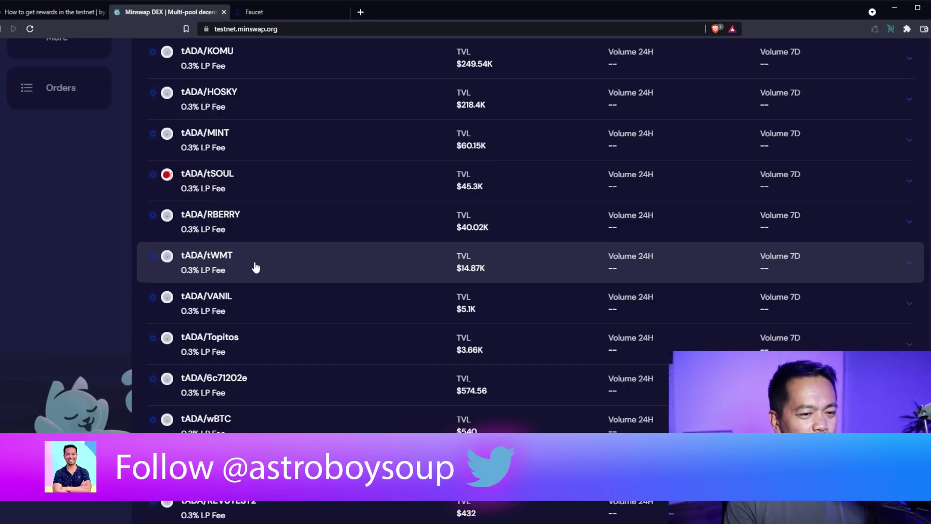
{"action": "left_click", "coordinate": [906, 267]}
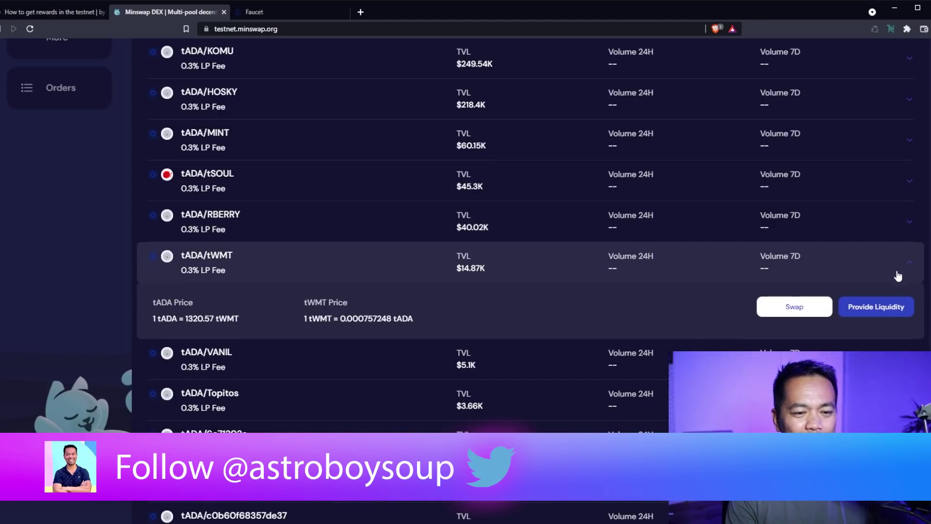
{"action": "left_click", "coordinate": [887, 307]}
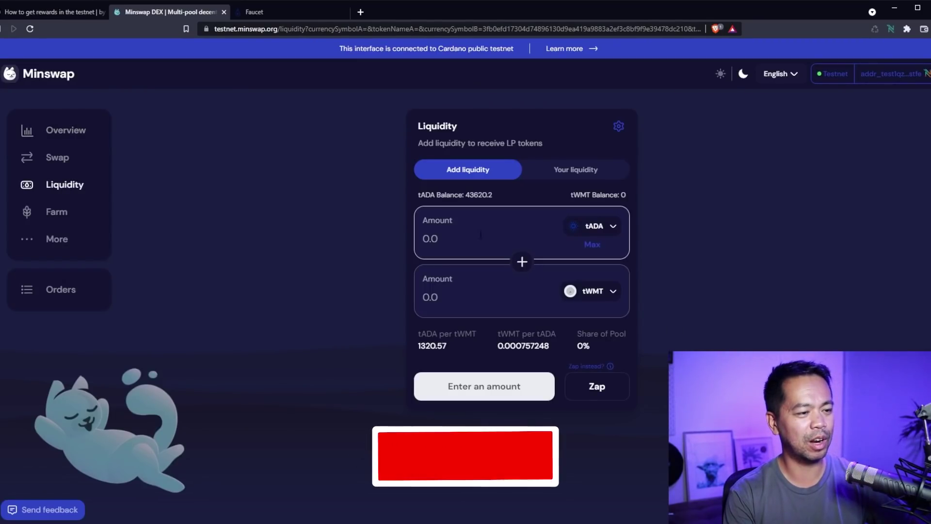
{"action": "left_click", "coordinate": [453, 244]}
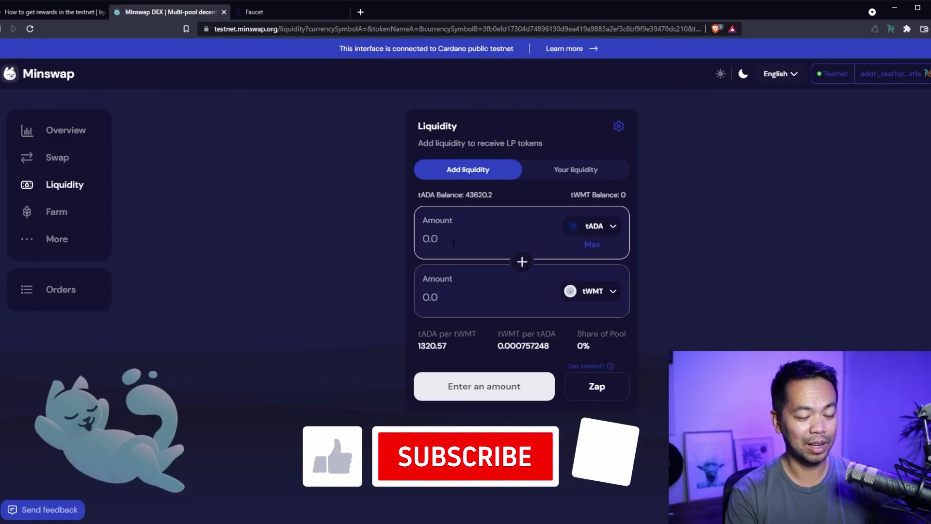
{"action": "type", "text": "1000"}
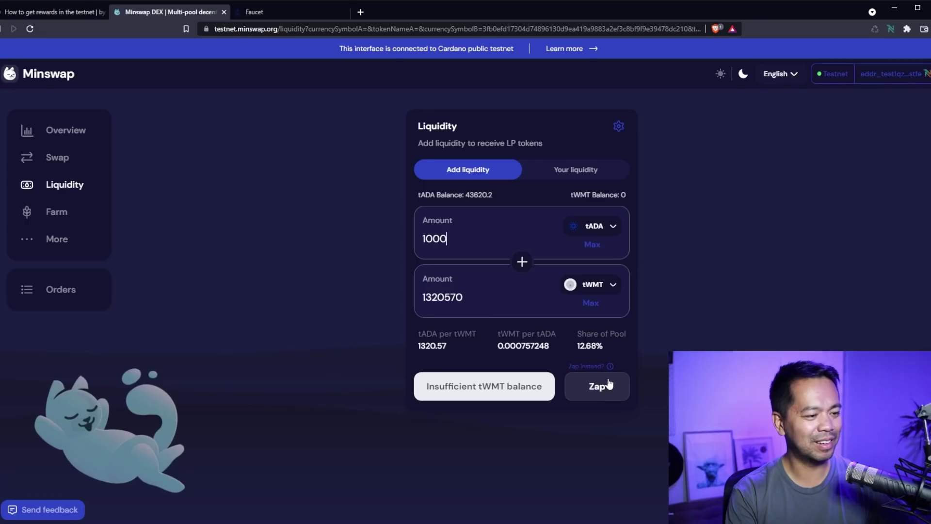
{"action": "left_click", "coordinate": [892, 29]}
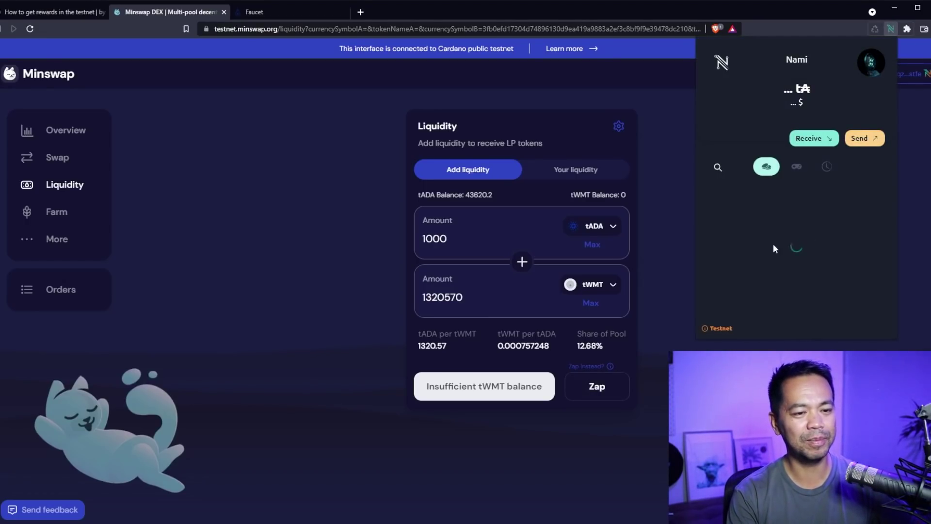
{"action": "scroll", "coordinate": [830, 220], "scroll_direction": "down", "scroll_amount": 1}
{"action": "scroll", "coordinate": [831, 223], "scroll_direction": "down", "scroll_amount": 5}
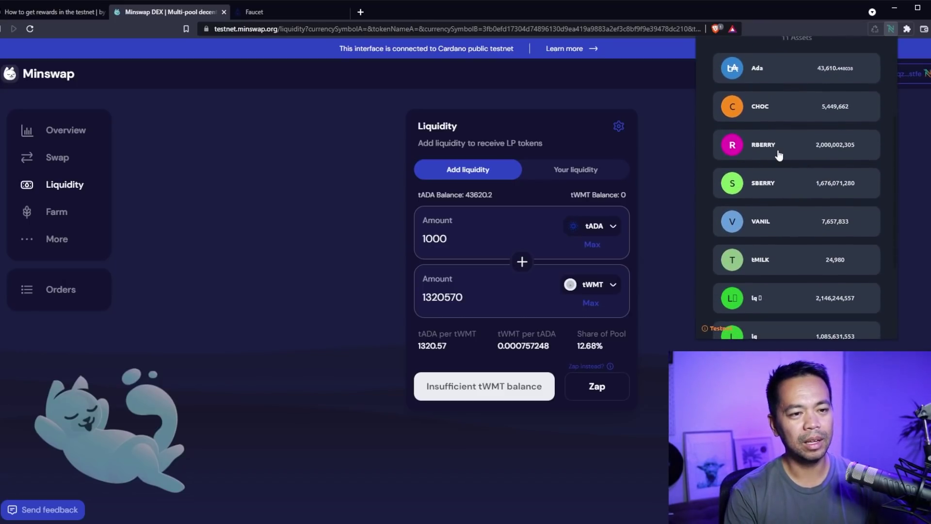
{"action": "scroll", "coordinate": [807, 140], "scroll_direction": "down", "scroll_amount": 3}
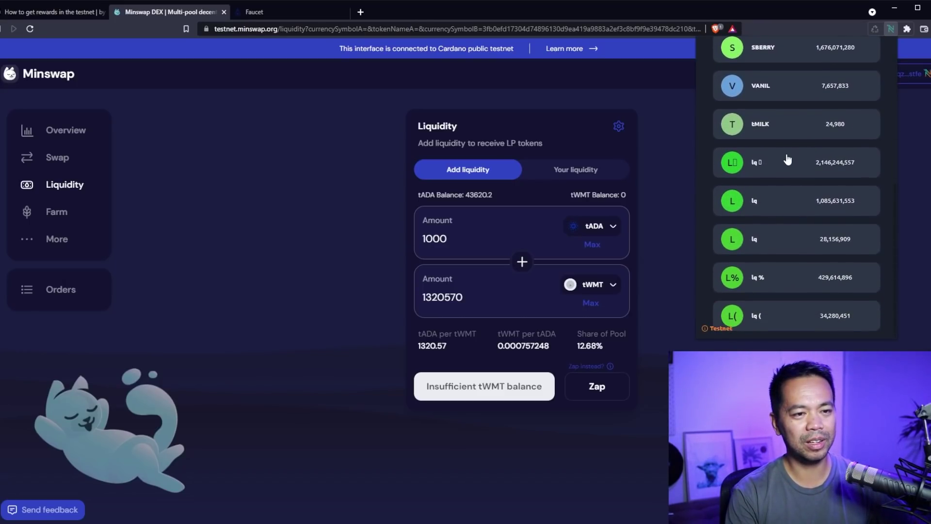
{"action": "scroll", "coordinate": [781, 232], "scroll_direction": "up", "scroll_amount": 8}
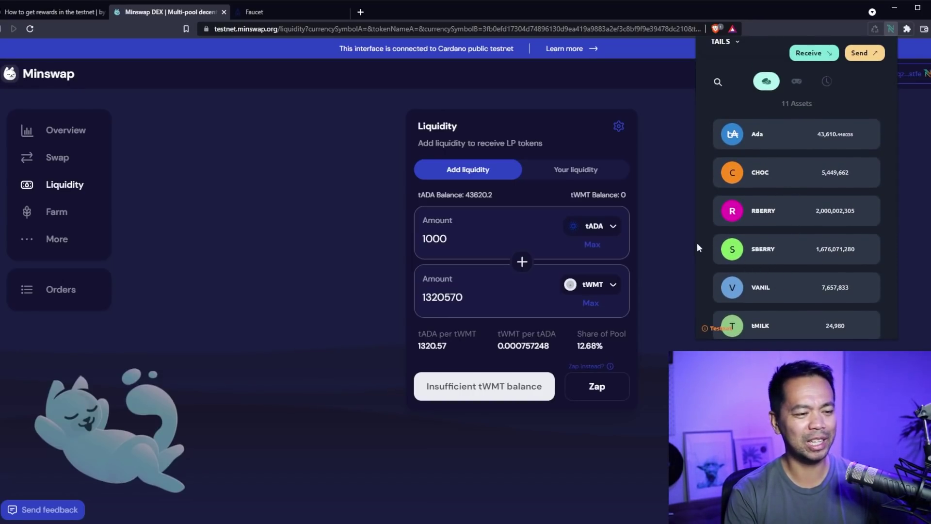
{"action": "left_click", "coordinate": [667, 266]}
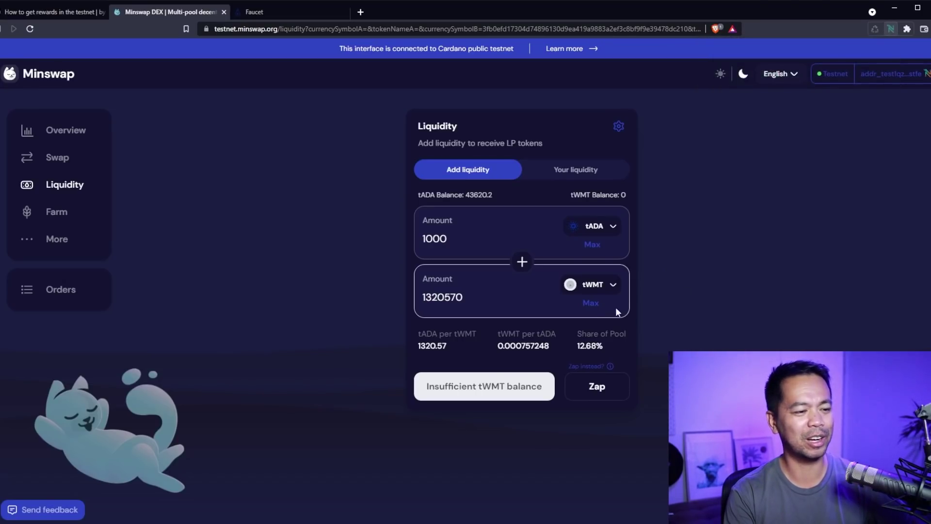
Switch to the Zap form and enter 1000 tADA as the From Token amount.
{"action": "left_click", "coordinate": [593, 389]}
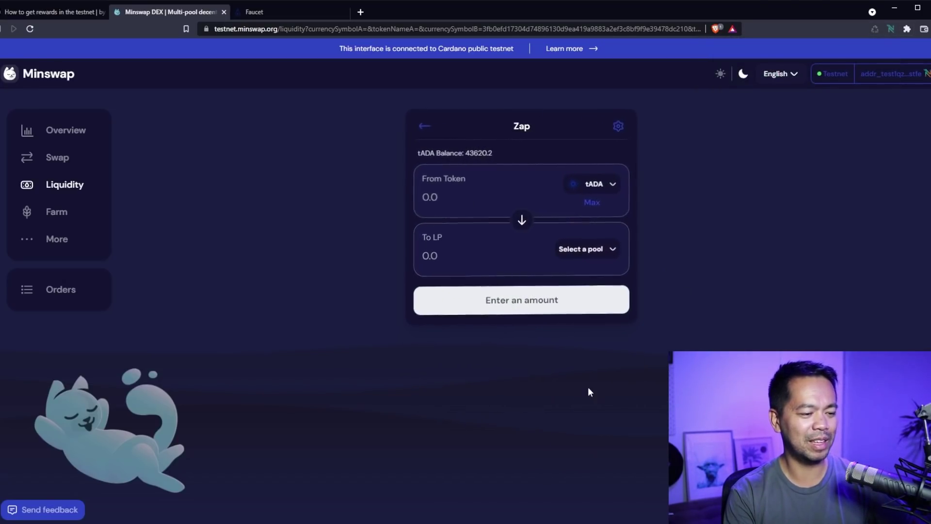
{"action": "left_click", "coordinate": [425, 127]}
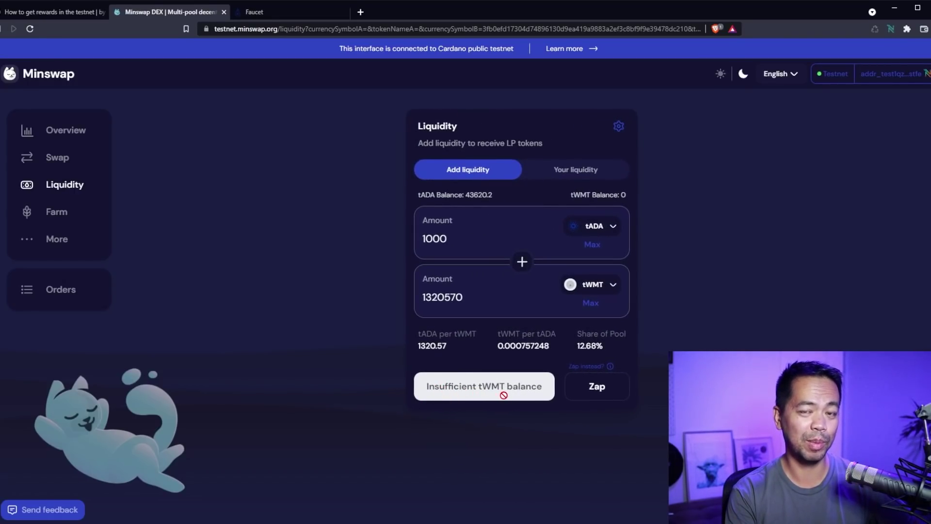
{"action": "left_click", "coordinate": [596, 388]}
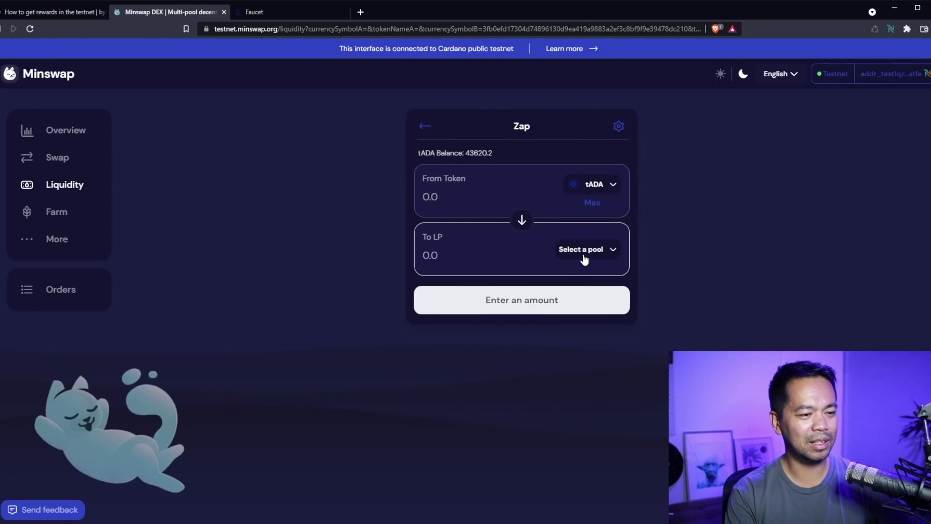
{"action": "left_click", "coordinate": [453, 194]}
{"action": "type", "text": "1000"}
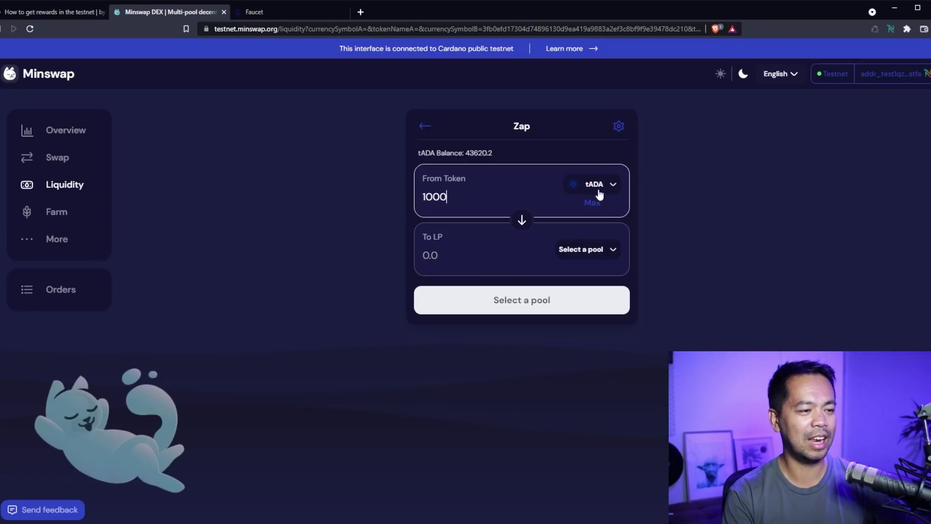
Zap 1000 tADA into the LP-tADA-tWMT pool and sign the transaction in Nami.
{"action": "left_click", "coordinate": [594, 251]}
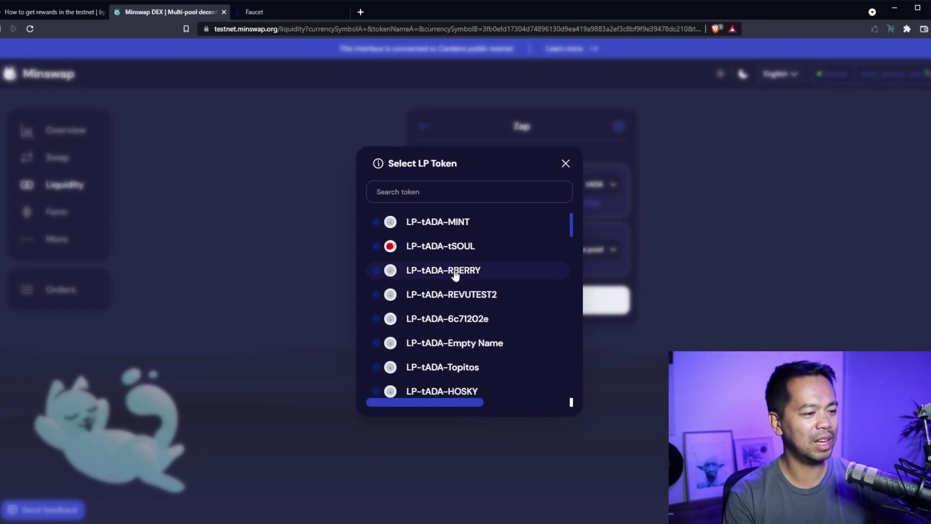
{"action": "scroll", "coordinate": [485, 280], "scroll_direction": "down", "scroll_amount": 2}
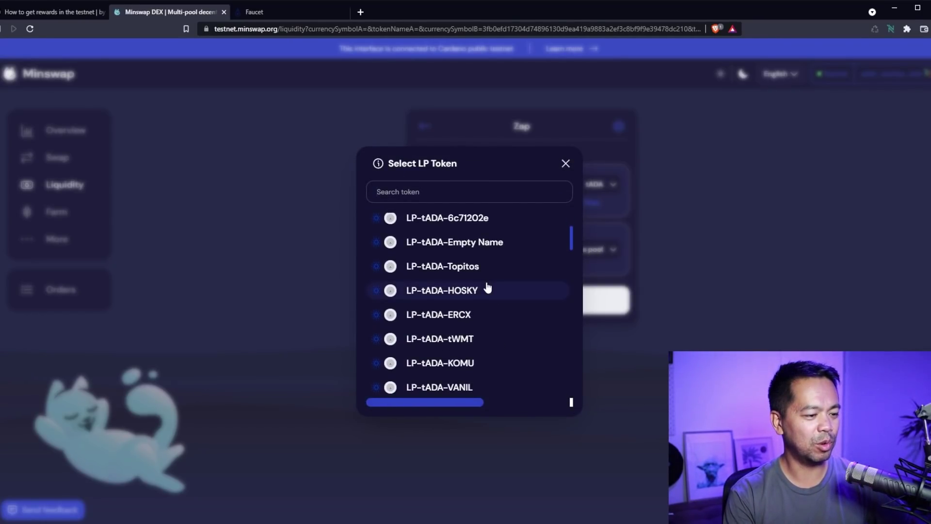
{"action": "left_click", "coordinate": [443, 341]}
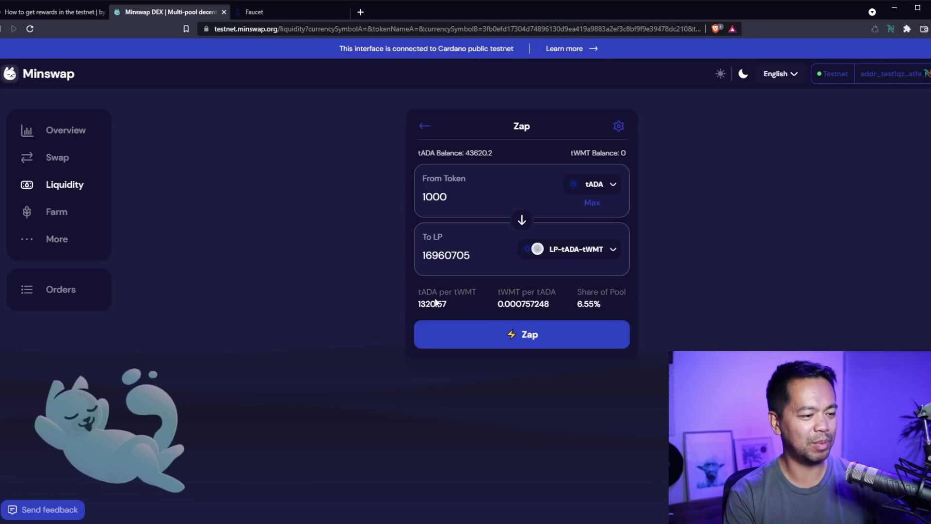
{"action": "left_click", "coordinate": [529, 334]}
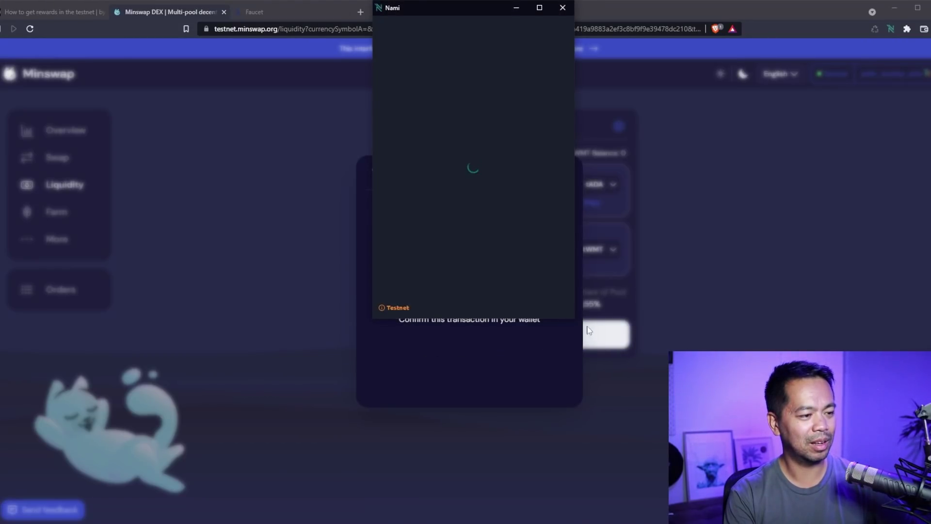
{"action": "left_click", "coordinate": [522, 299]}
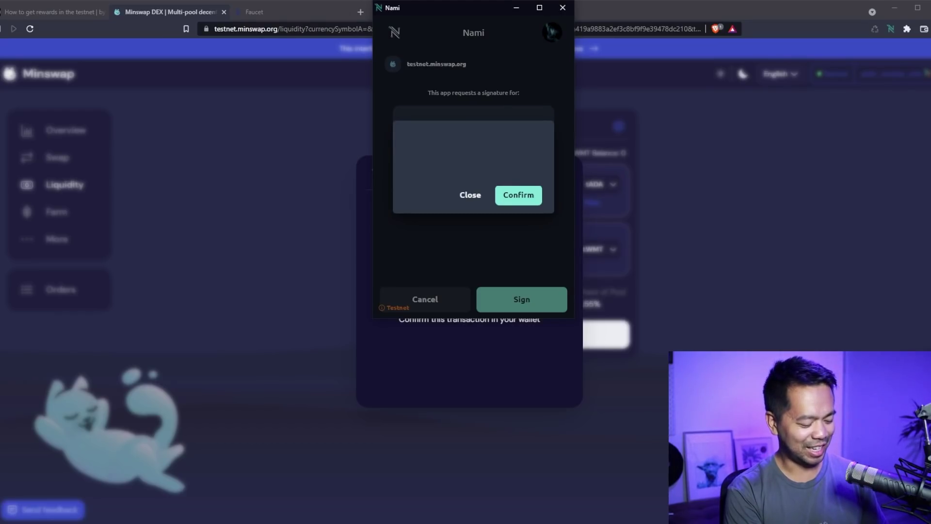
{"action": "key", "text": "Return"}
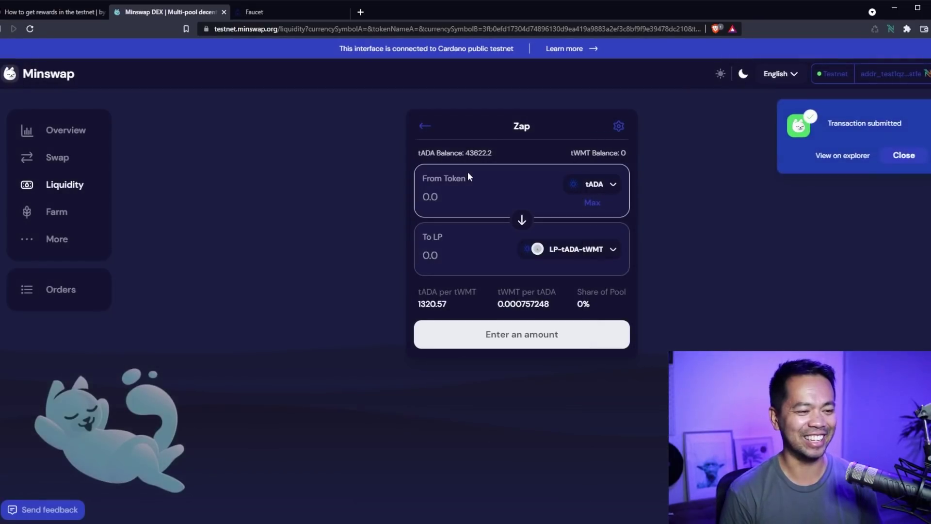